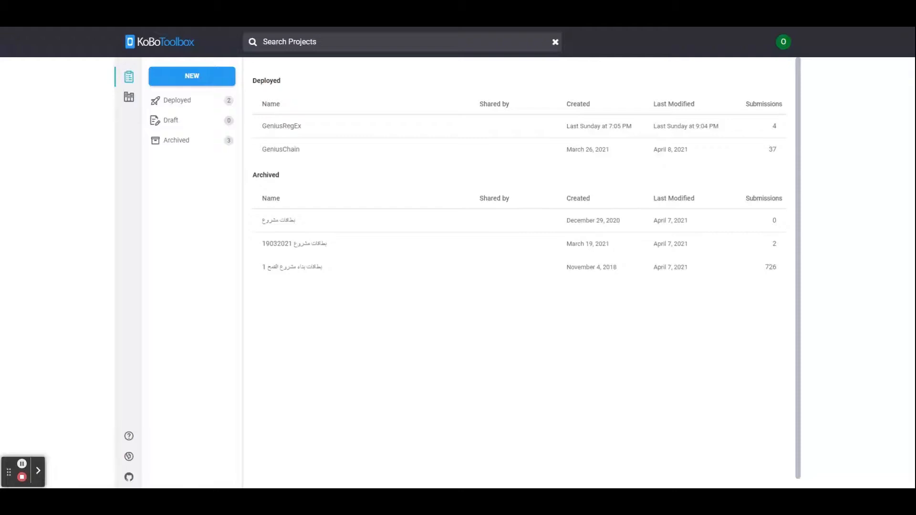
Step: Create a new project from scratch with the project name Demo
left_click(195, 81)
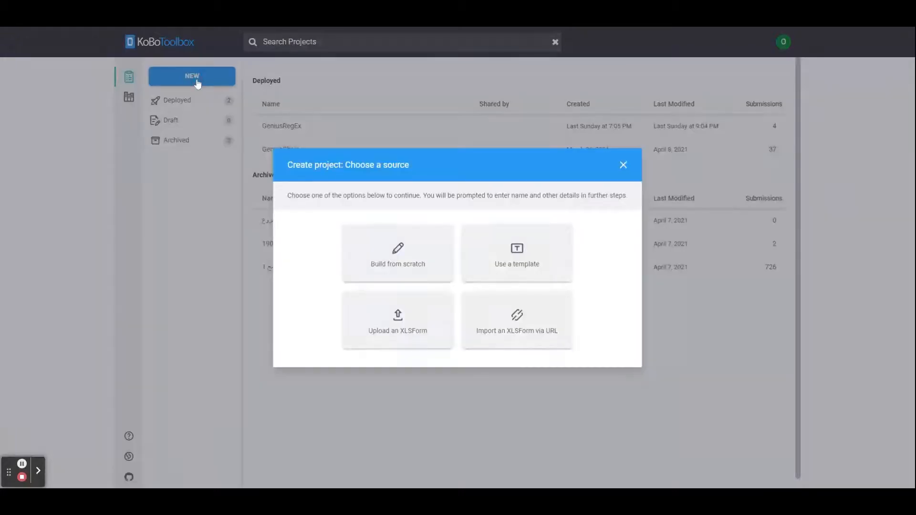
left_click(388, 253)
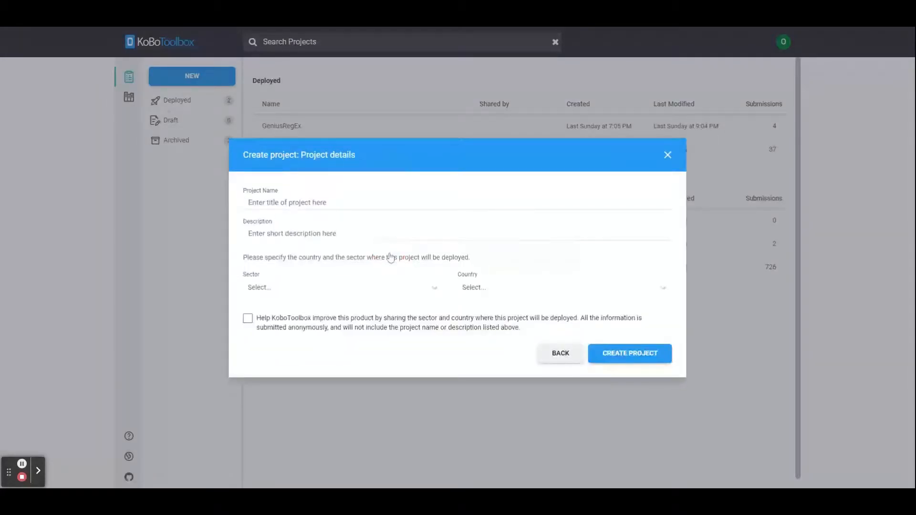
left_click(386, 203)
type("Demo")
left_click(620, 354)
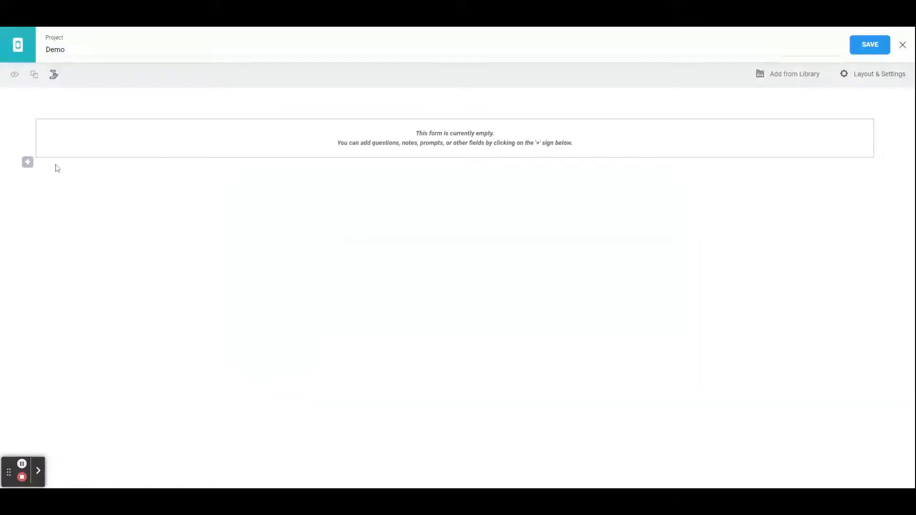
Step: Add a Text question "first name" to the empty form and make its response mandatory
left_click(33, 165)
left_click(113, 133)
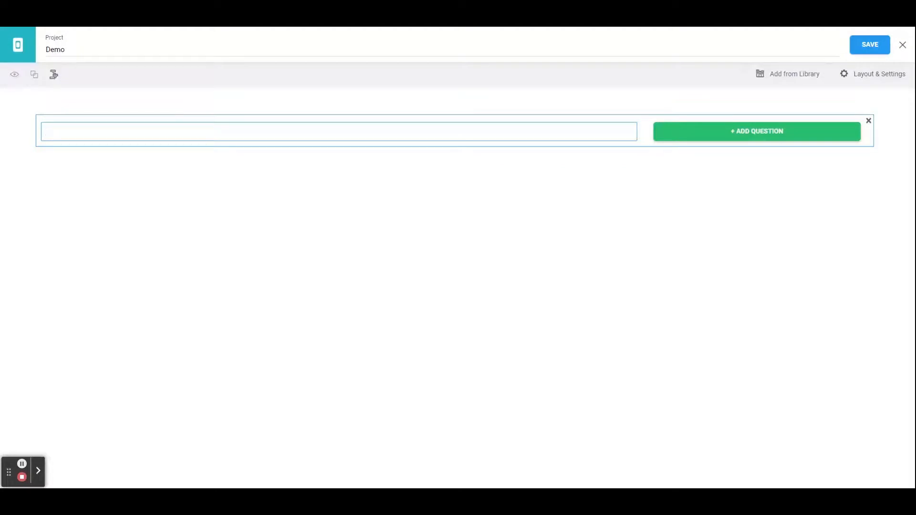
type("first name")
left_click(744, 137)
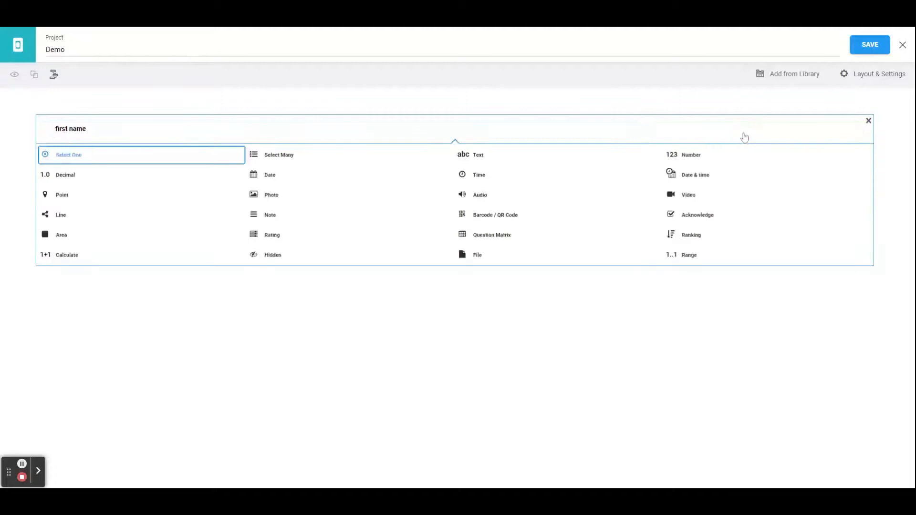
left_click(475, 155)
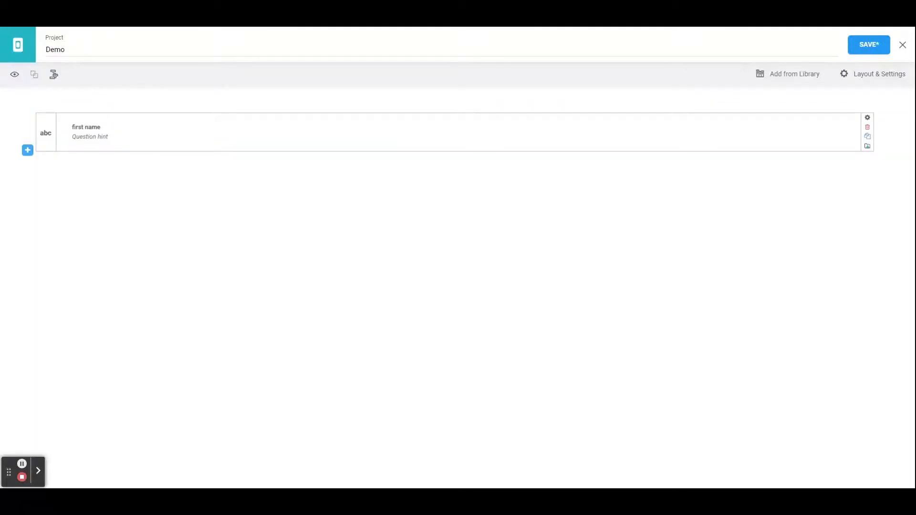
left_click(867, 117)
left_click(457, 215)
Step: Add a Text question "mother name" below the first name question, with a mandatory response
left_click(27, 327)
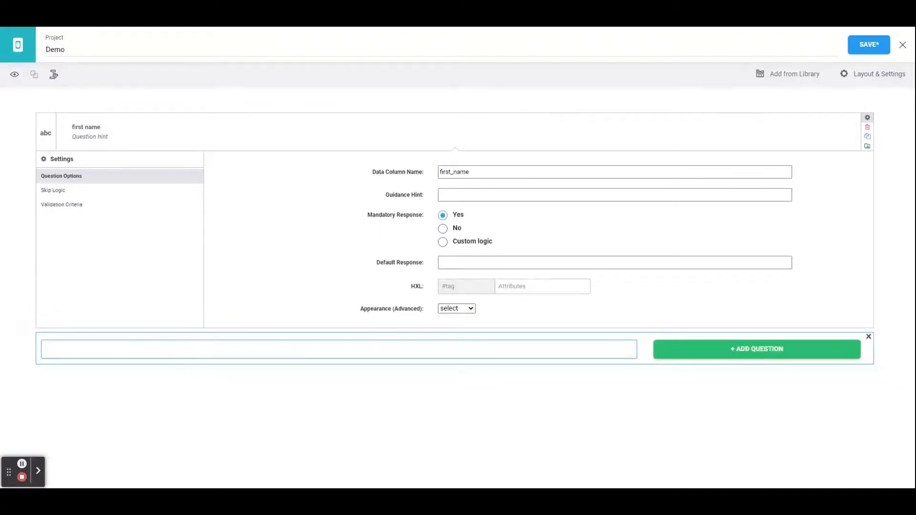
type("mother name")
left_click(735, 354)
left_click(473, 373)
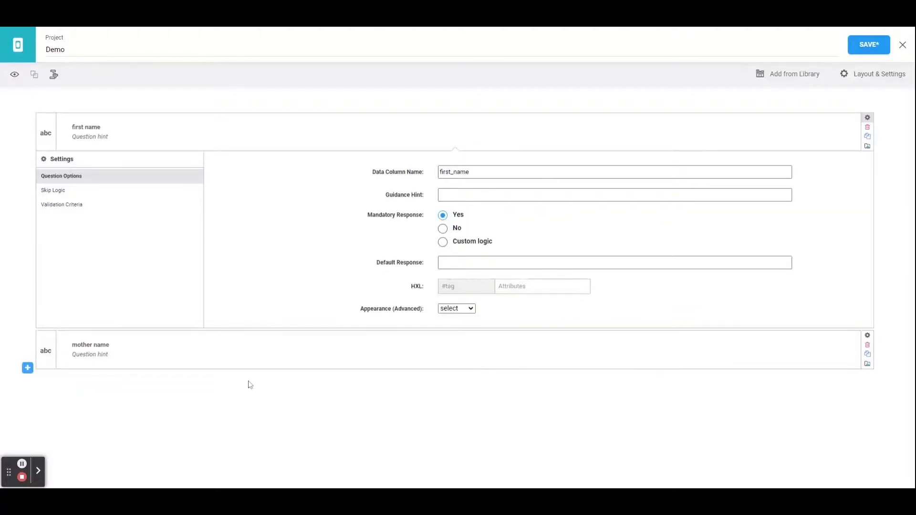
left_click(868, 335)
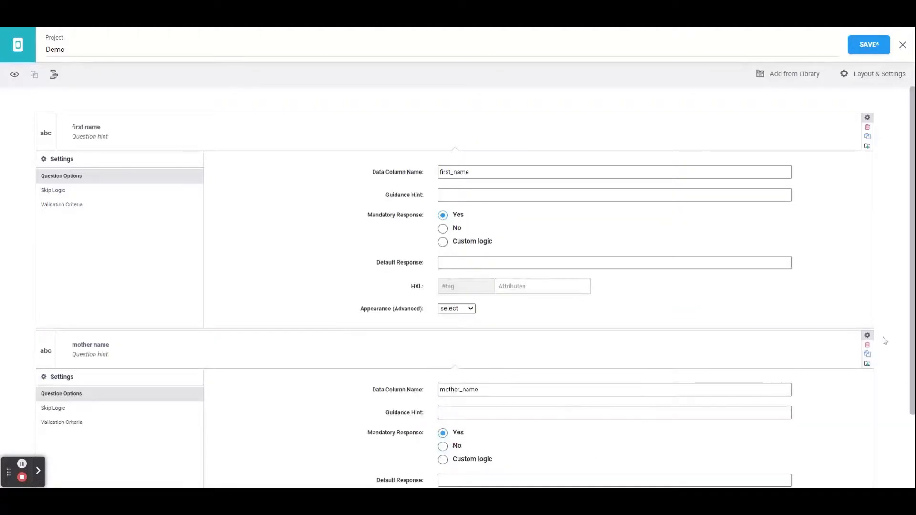
left_click(868, 335)
Step: Add a Text question "father name" below the mother name question, with a mandatory response
left_click(27, 368)
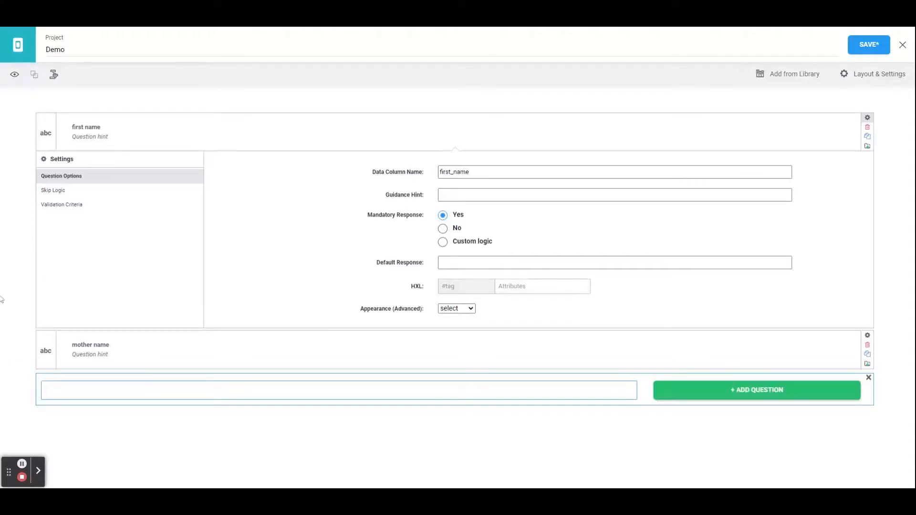
type("father name")
left_click(682, 390)
left_click(477, 354)
left_click(868, 375)
scroll(49, 399, "down", 2)
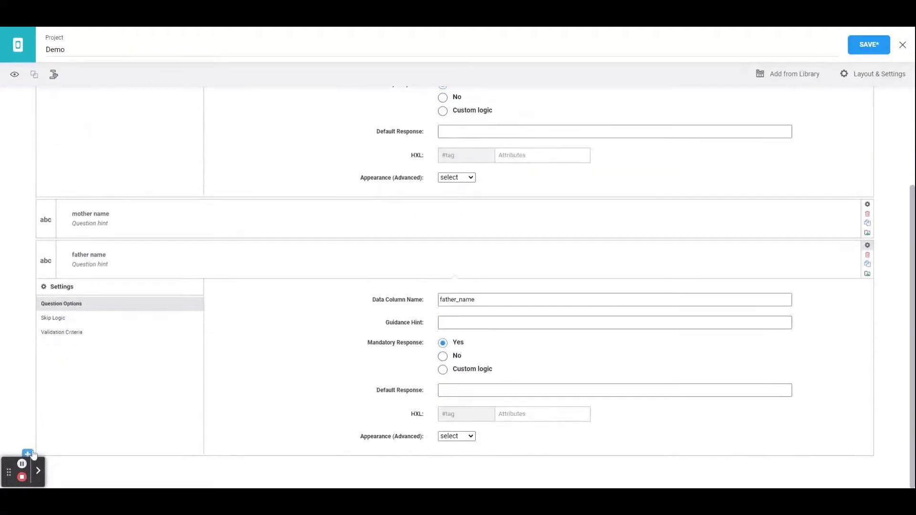
Step: Add a Text question "last name" below the father name question, with a mandatory response
left_click(27, 453)
type("last name")
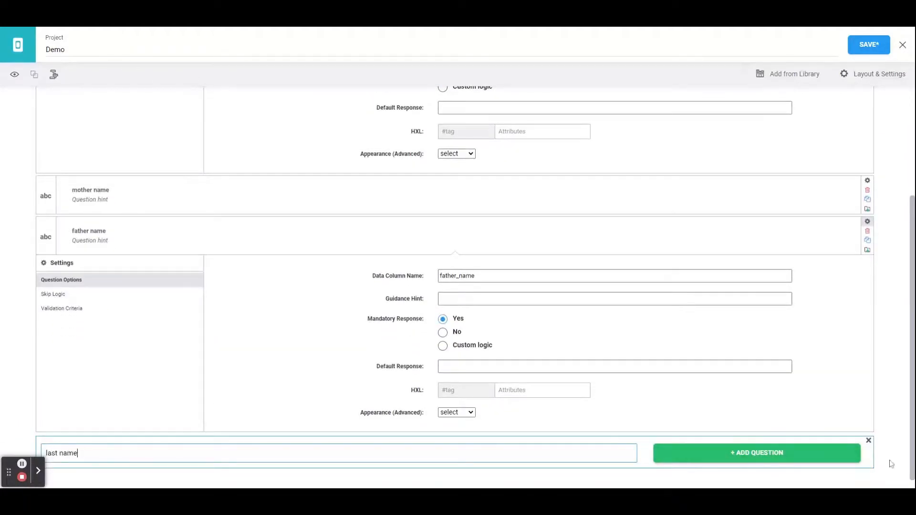
left_click(833, 455)
left_click(485, 376)
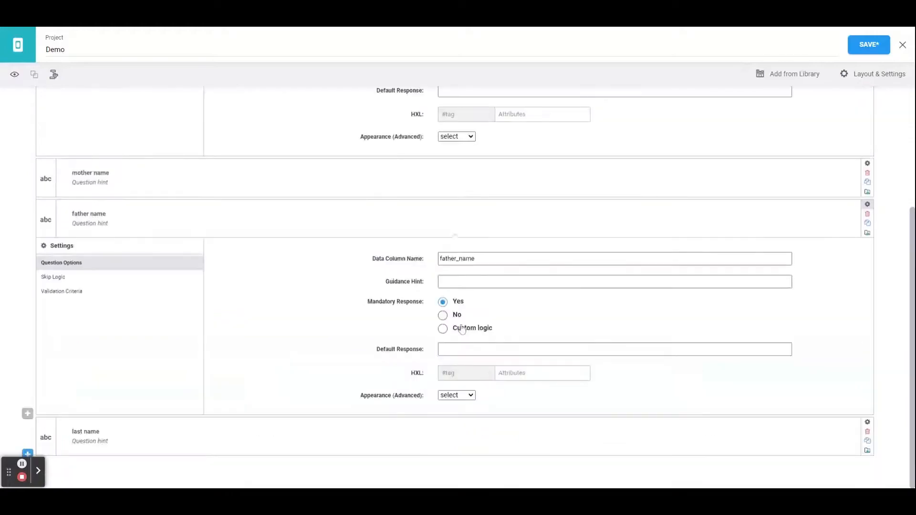
scroll(477, 382, "down", 3)
left_click(455, 346)
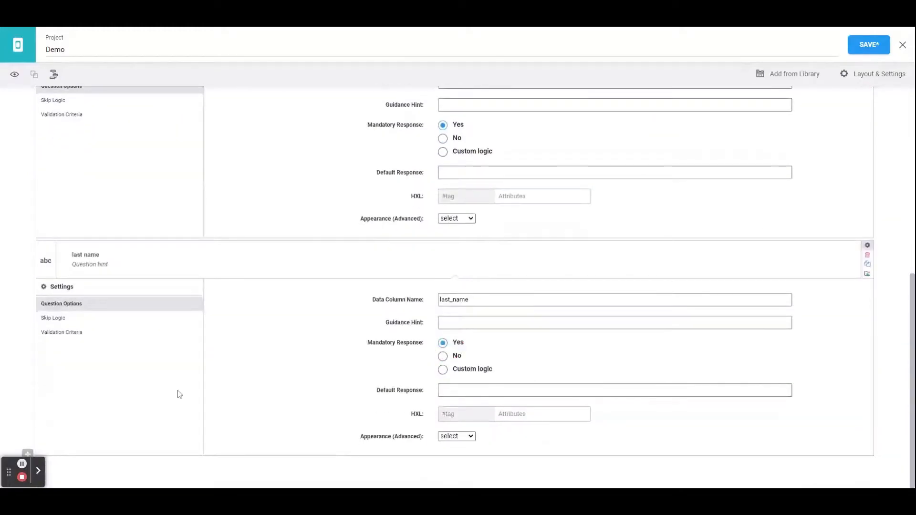
Step: Add a Select One question "gender" at the end of the form
left_click(28, 453)
left_click(100, 452)
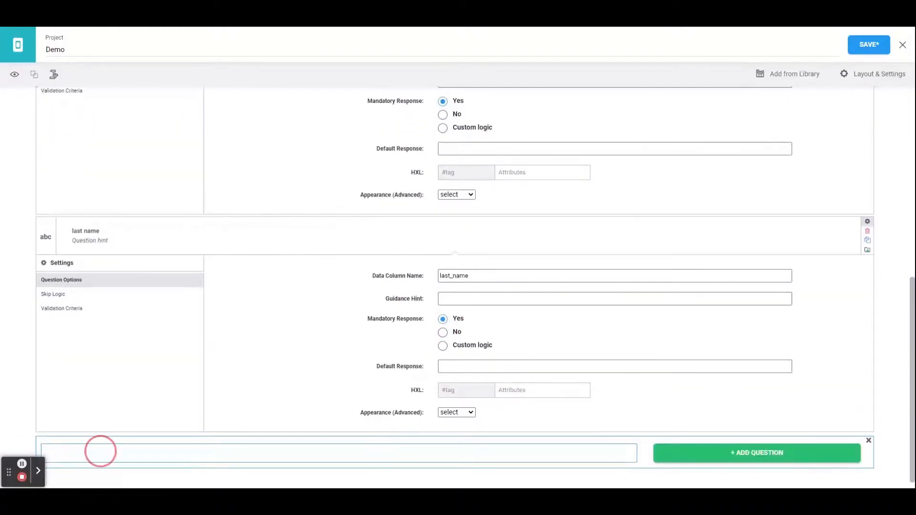
type("gender")
left_click(795, 453)
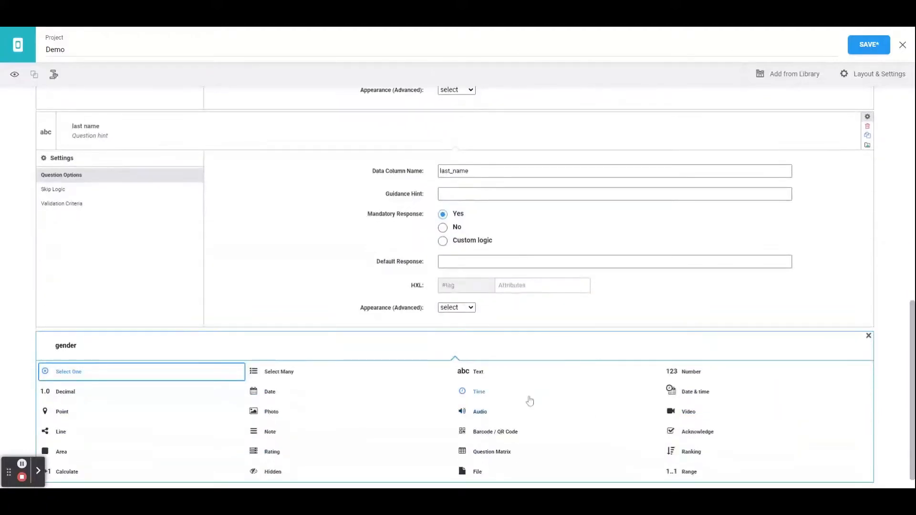
left_click(148, 372)
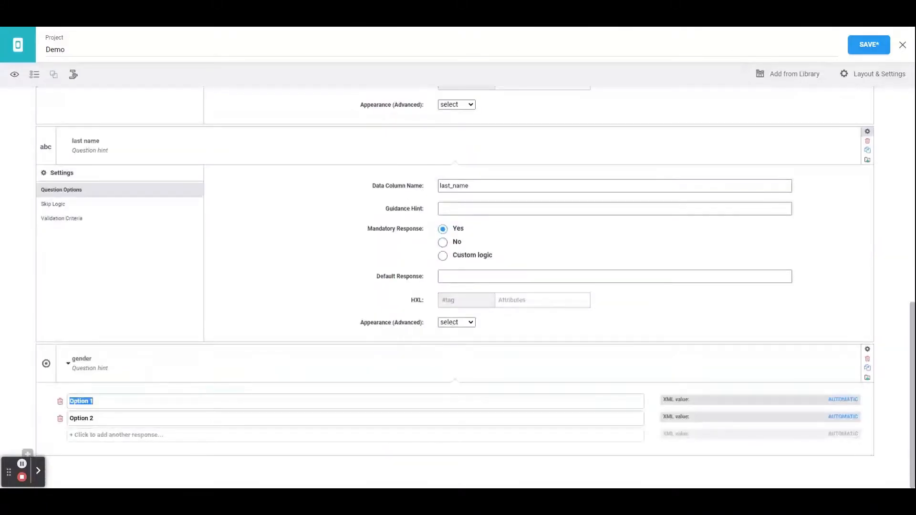
Step: Name the gender question's two options Male and female, with XML values male and female
type("Male")
left_click(116, 419)
left_click(118, 420)
type("female")
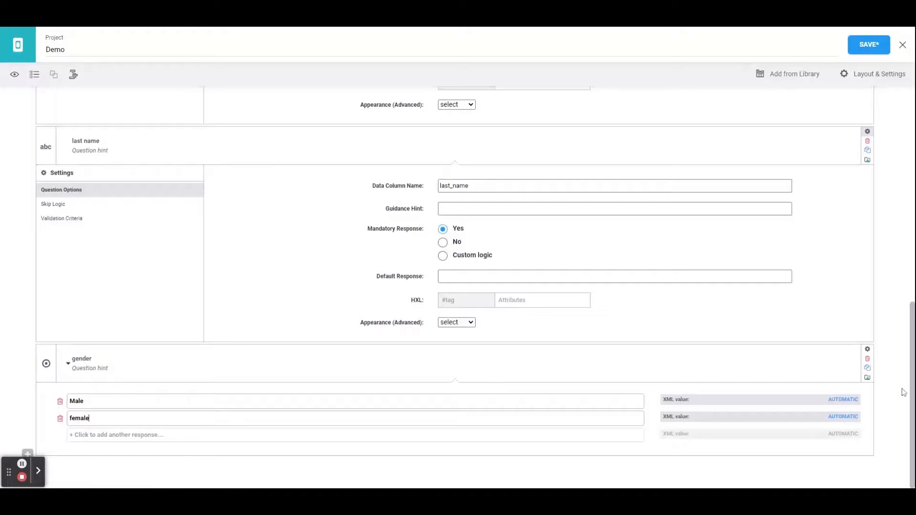
double_click(843, 400)
type("male")
double_click(844, 416)
type("fem")
Step: Add a Select One question "Governmental documents" whose first option is National ID with XML value national_id
left_click(28, 454)
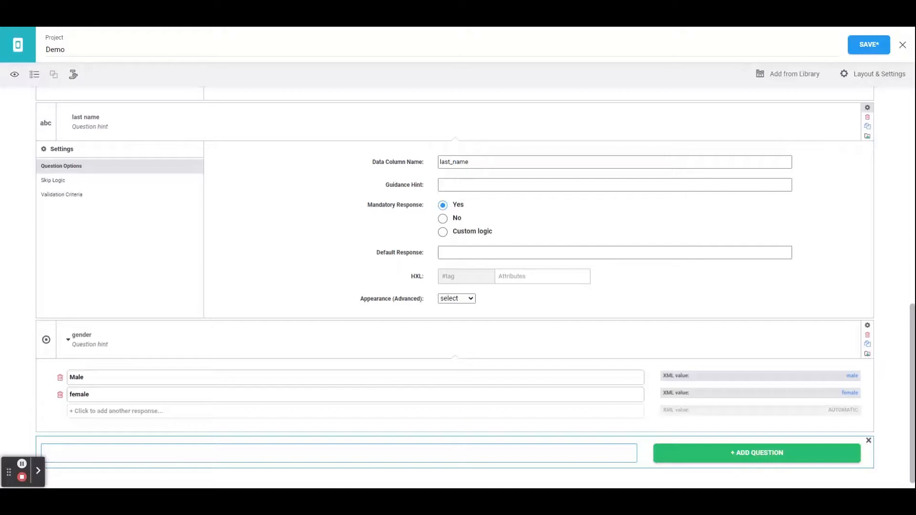
type("Governmental documents")
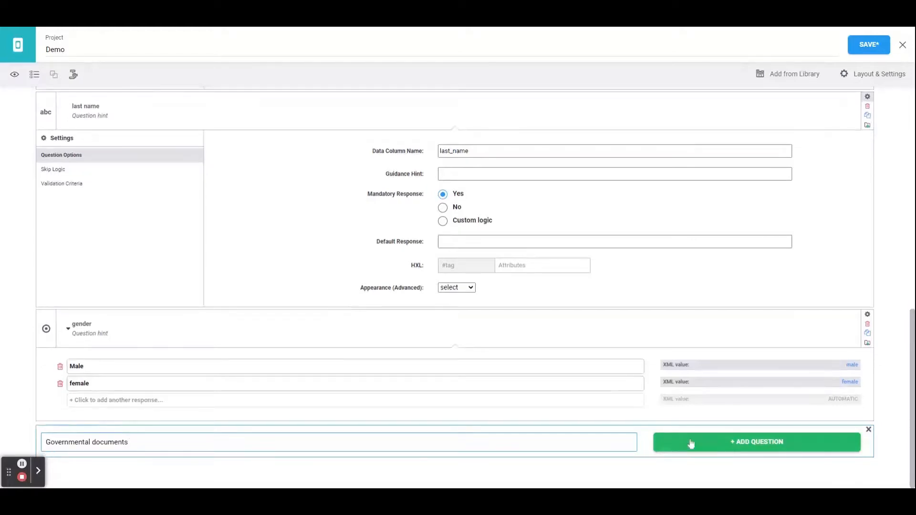
key("Return")
left_click(446, 363)
key("alt+Tab")
type("National ID")
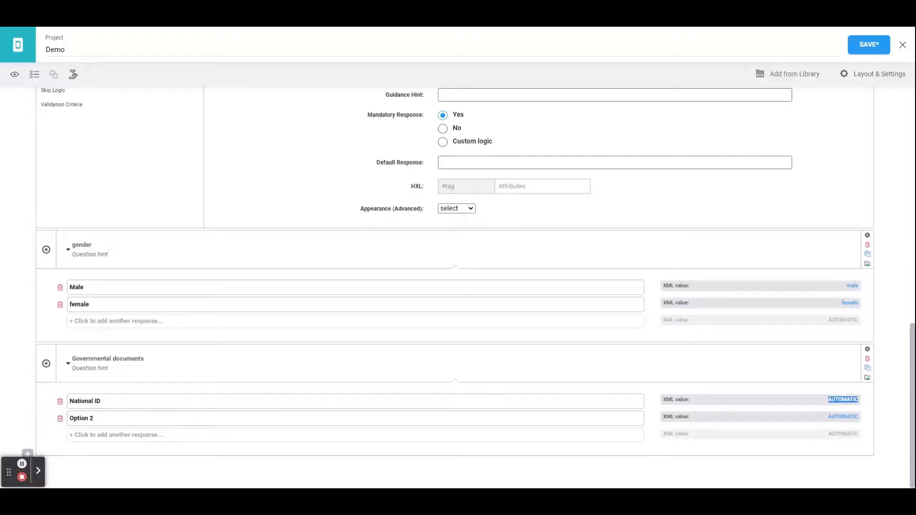
Step: Fill in the remaining document options: Passport, Marriage document, Driving license, Civil registry document and Others / Not existed
type("Passport")
left_click(374, 435)
type("Marriage document")
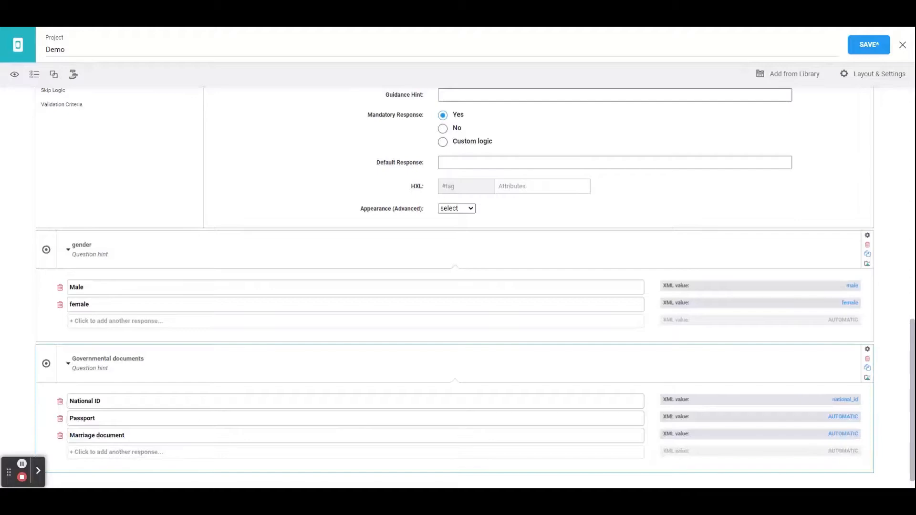
left_click(266, 452)
key("ctrl+v")
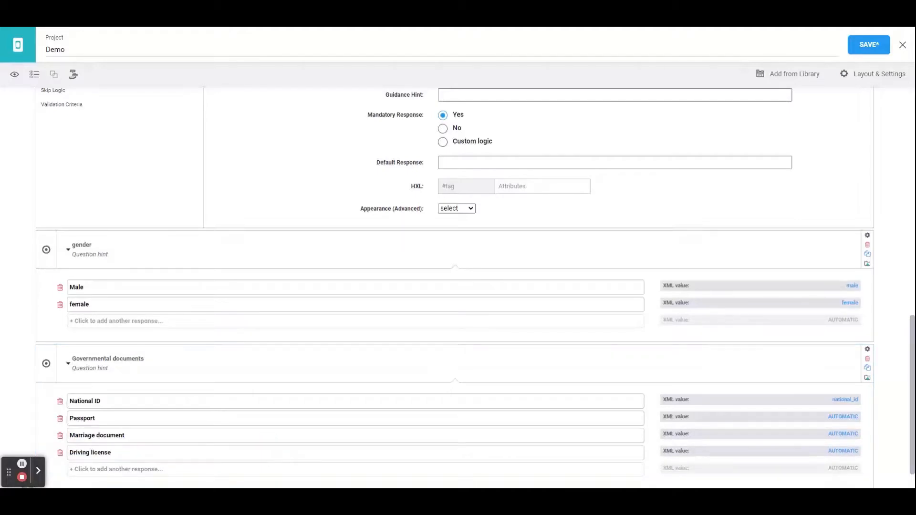
scroll(289, 440, "down", 1)
left_click(288, 439)
type("Civil registry document")
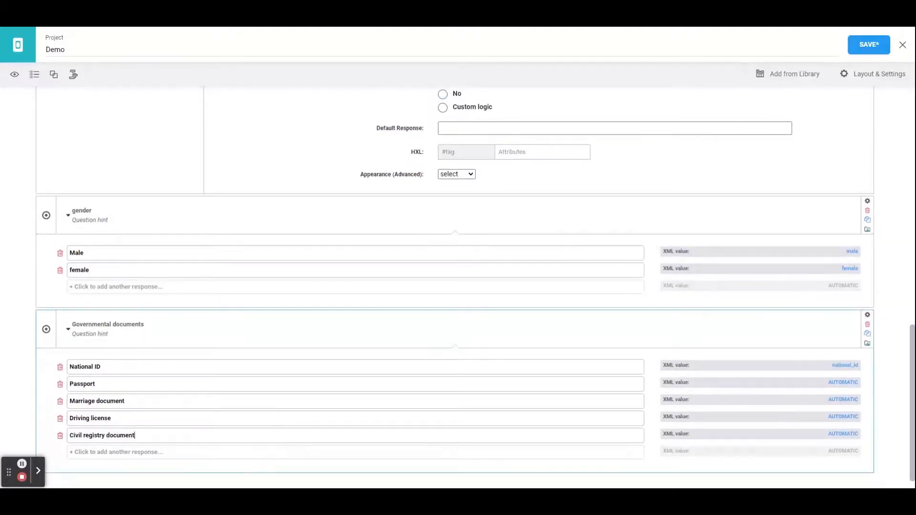
left_click(289, 452)
type("Others / Not existed")
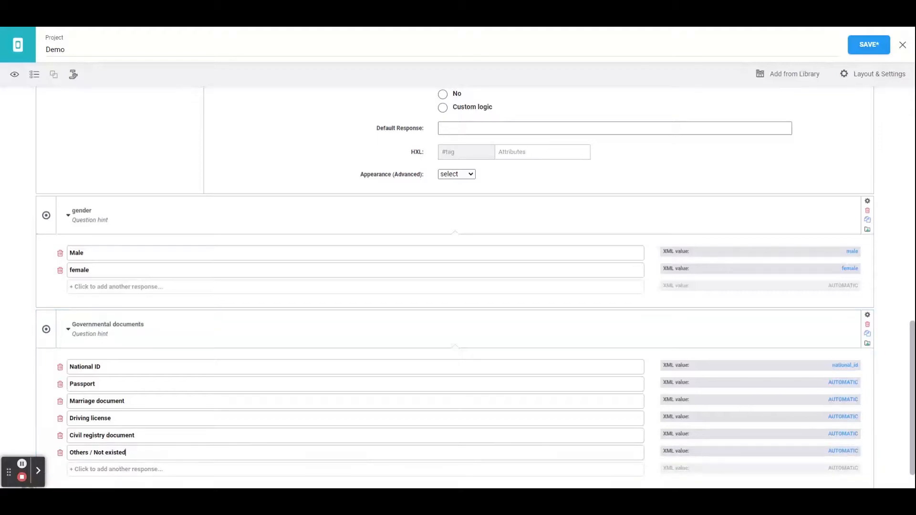
Step: Set the XML values of the last five document options to passport, marriage_doc, driving_license, civil_reg_doc and not_existed
scroll(456, 286, "down", 1)
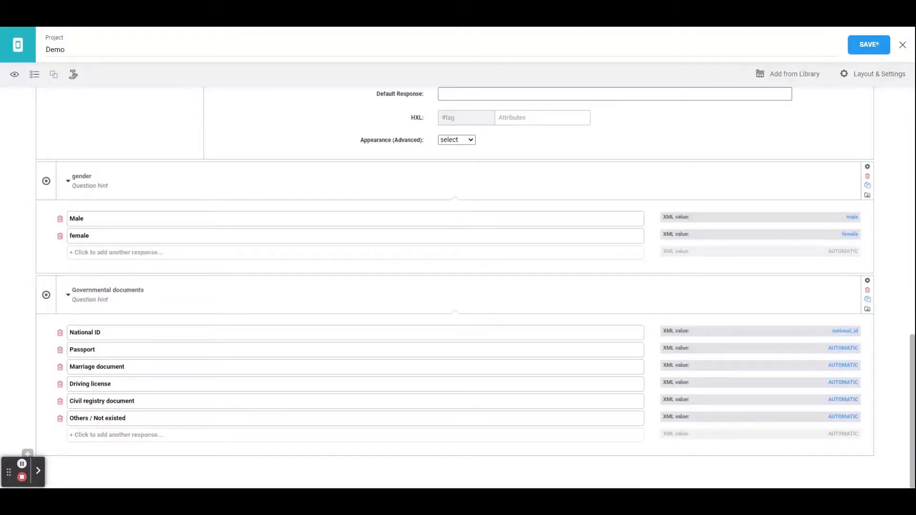
left_click(844, 348)
type("passport")
left_click(835, 366)
type("marriage_doc")
left_click(2, 295)
left_click(843, 383)
type("driving_license")
key("Return")
left_click(844, 400)
type("civil_reg_doc")
key("Return")
left_click(843, 417)
type("not_existed")
Step: Add a Number question "ID" below the Governmental documents question
left_click(27, 453)
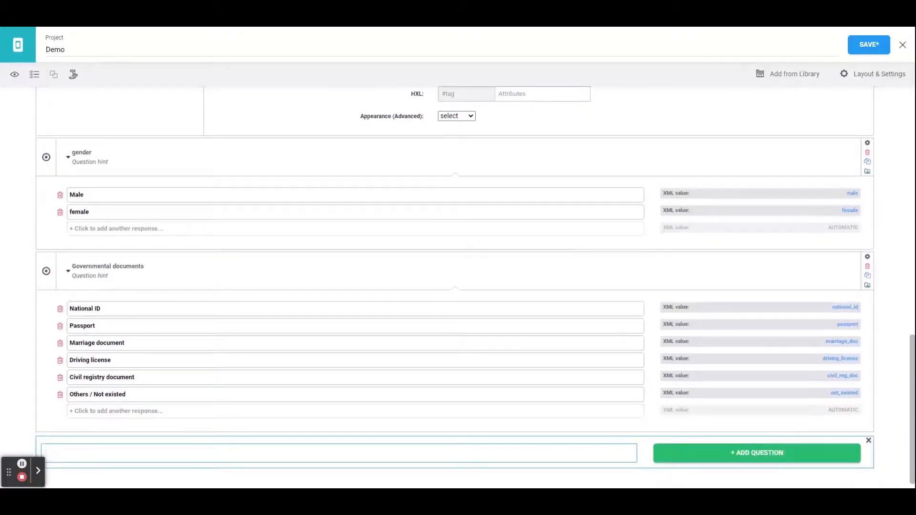
type("Id")
key("BackSpace")
type("D")
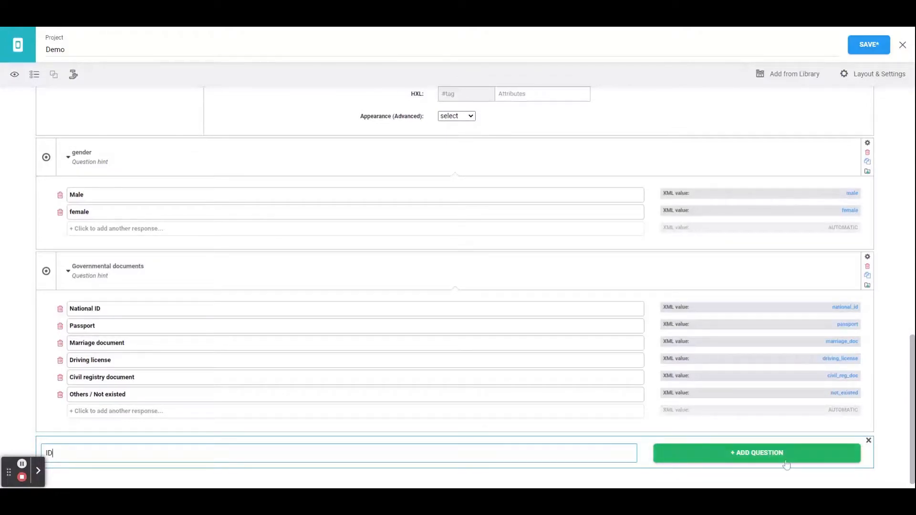
left_click(761, 453)
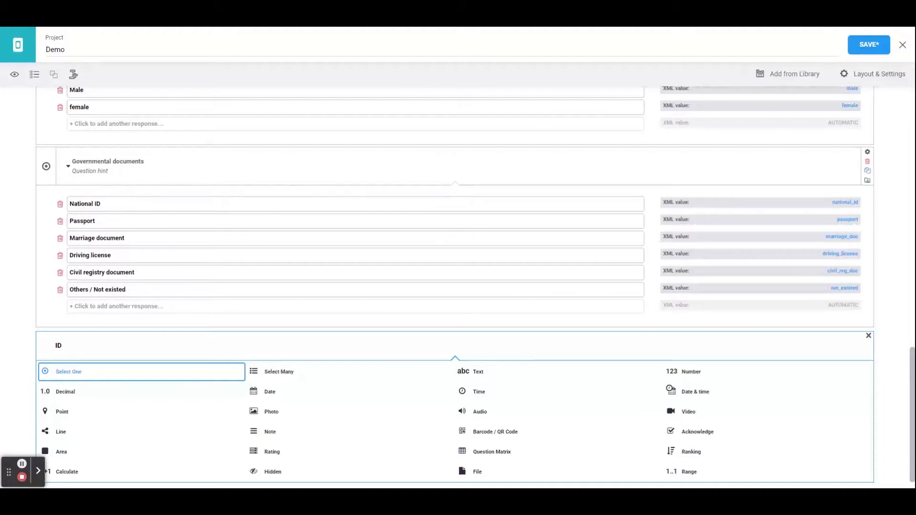
left_click(687, 373)
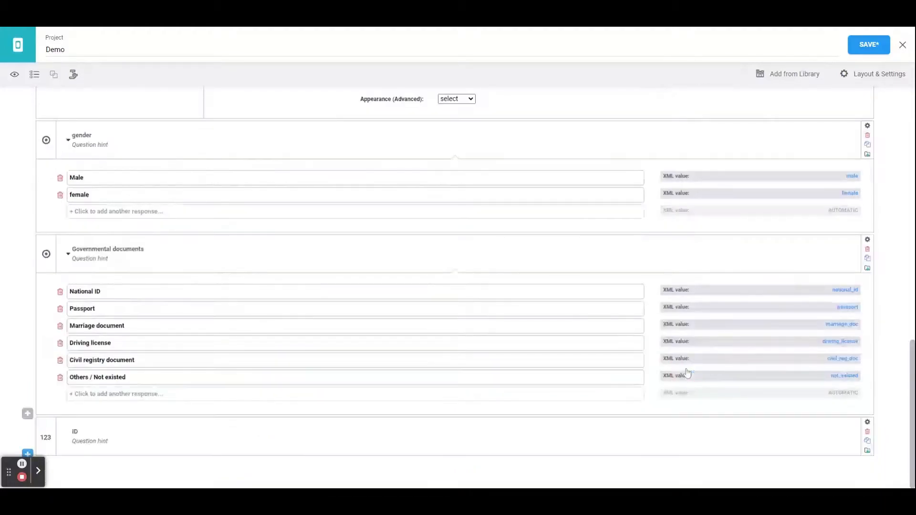
Step: Add a skip logic condition that displays the ID question only when Governmental documents = National ID
left_click(872, 425)
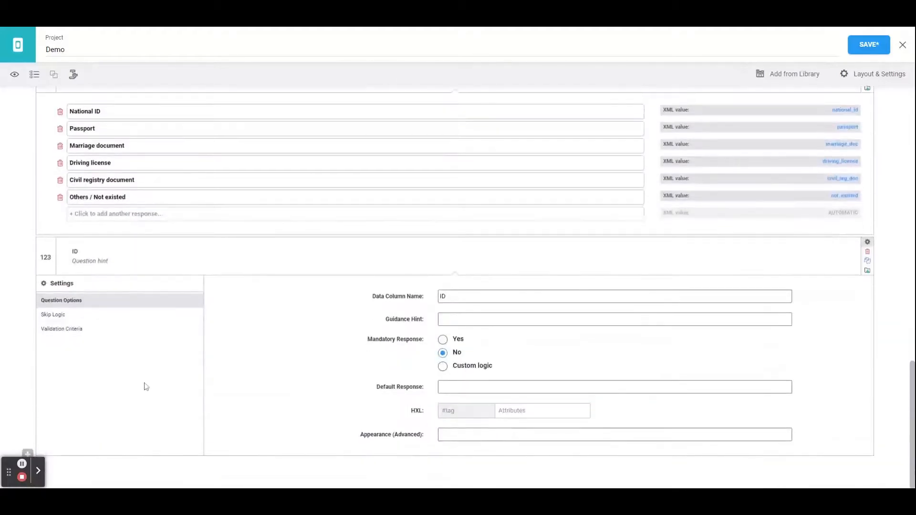
left_click(108, 318)
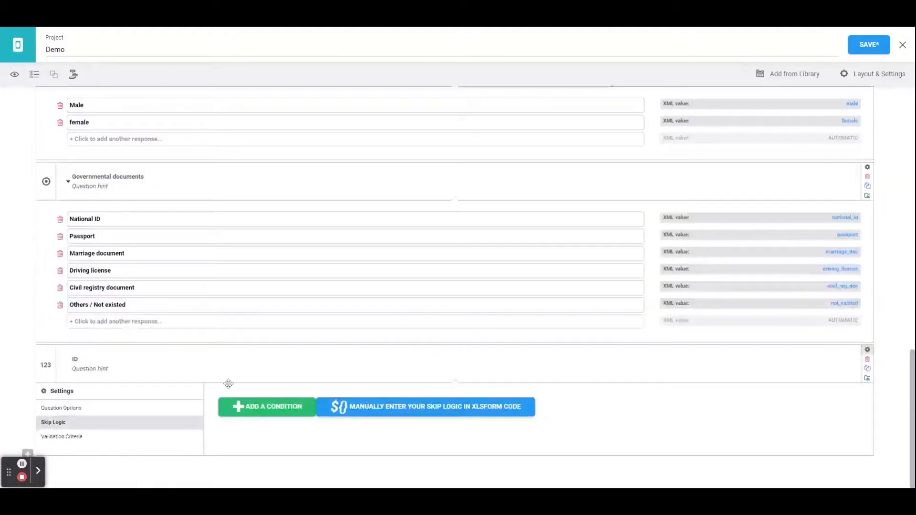
left_click(253, 407)
scroll(315, 407, "down", 1)
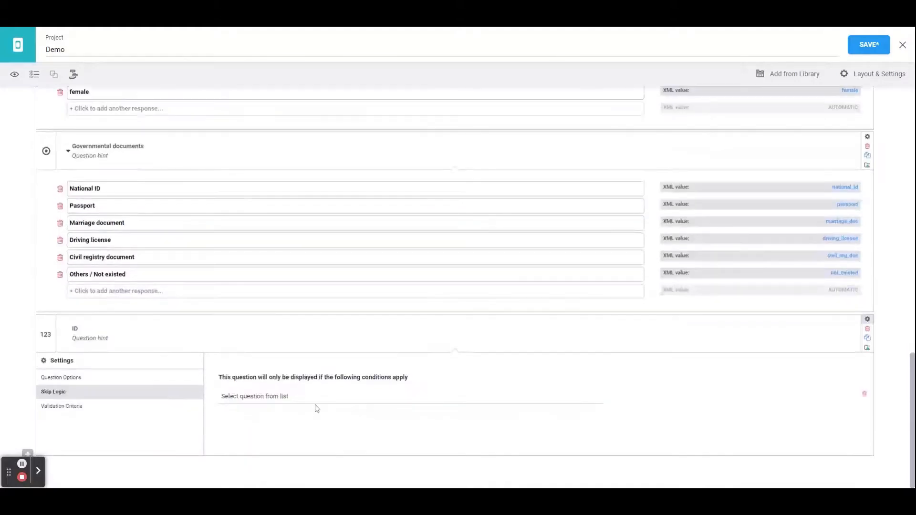
left_click(321, 403)
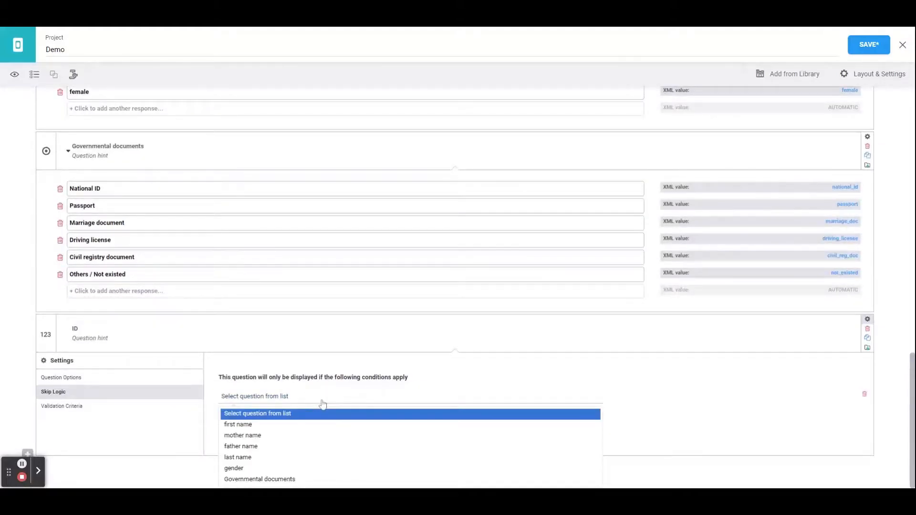
left_click(280, 482)
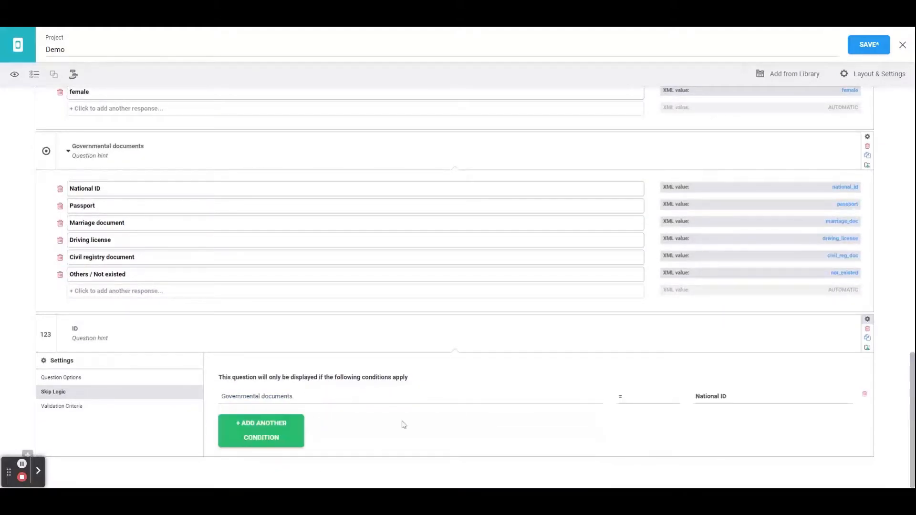
Step: Change the ID question's skip logic so it displays only when Governmental documents is not (!=) Others / Not existed
left_click(640, 400)
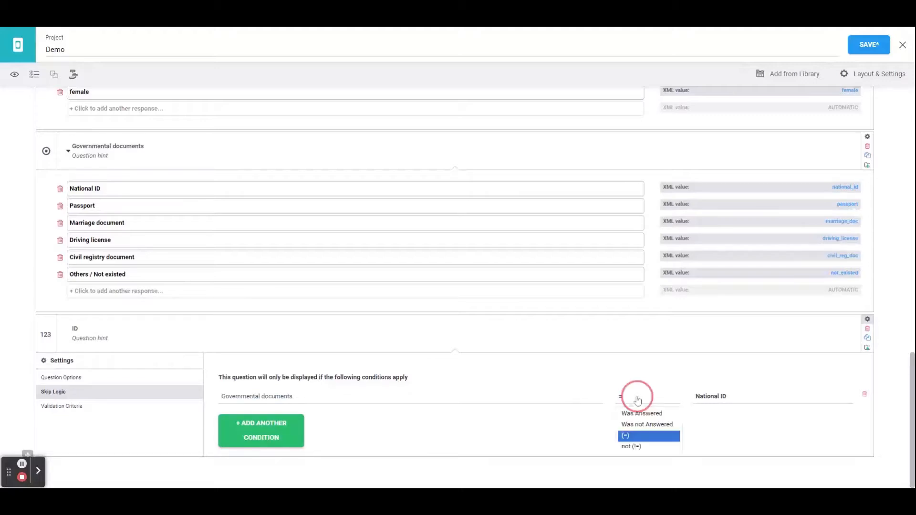
left_click(639, 448)
left_click(754, 399)
left_click(737, 470)
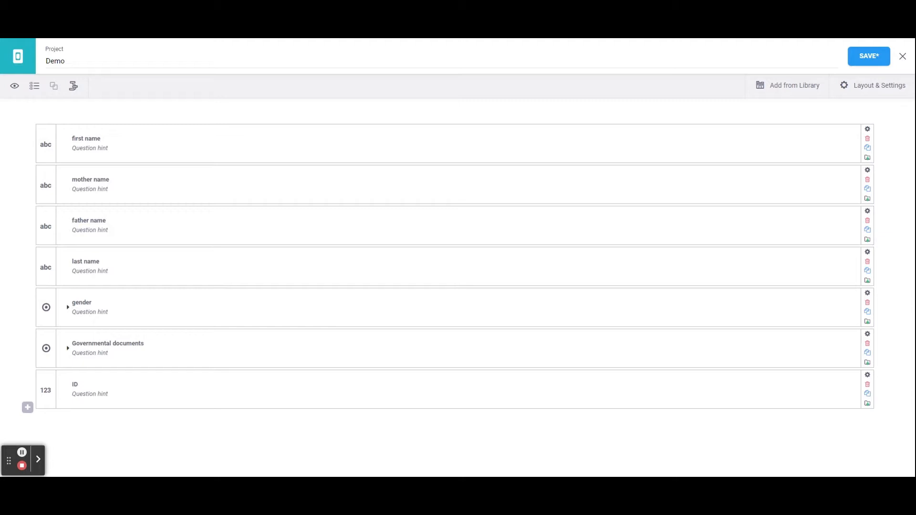
Step: Add two Text questions, gc_id and gc_status, below the ID question
left_click(28, 408)
type("gc_id")
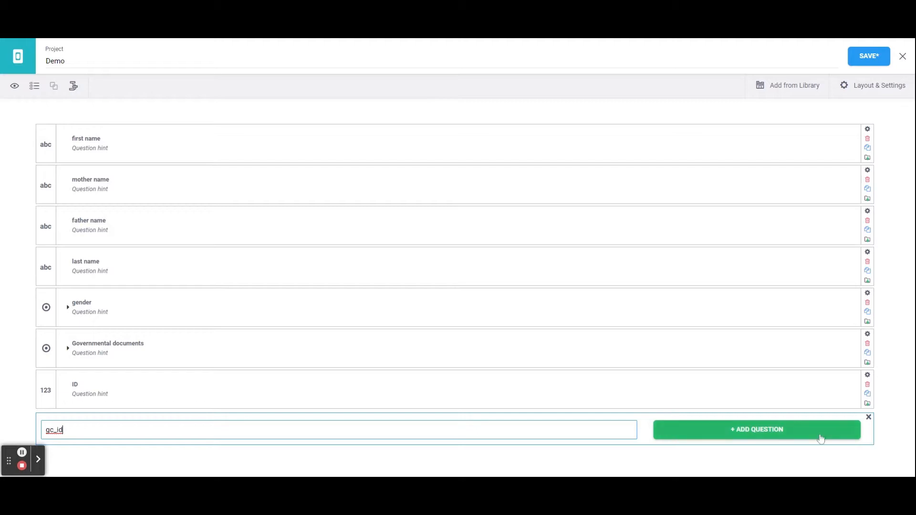
left_click(757, 432)
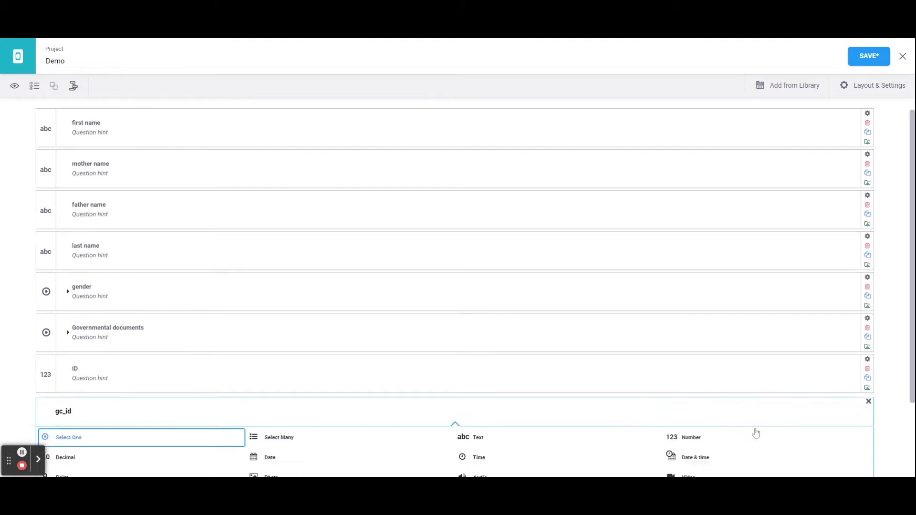
left_click(475, 348)
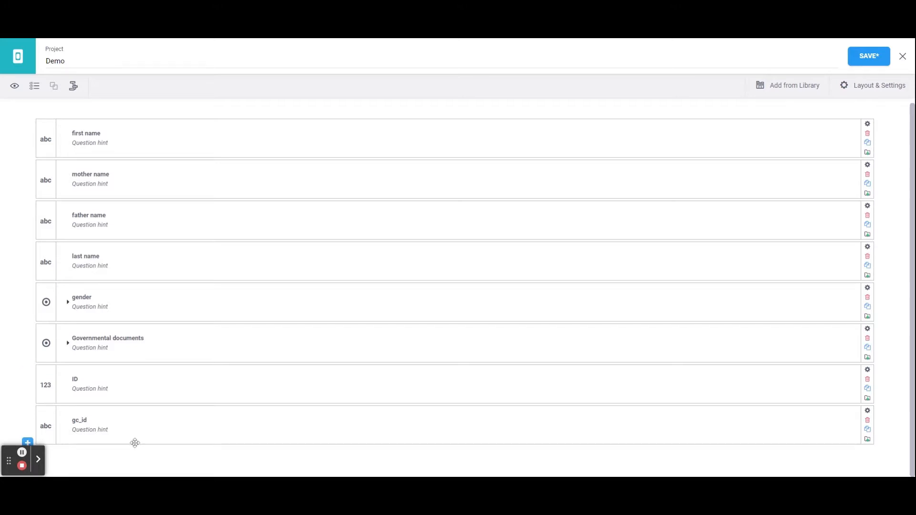
left_click(27, 443)
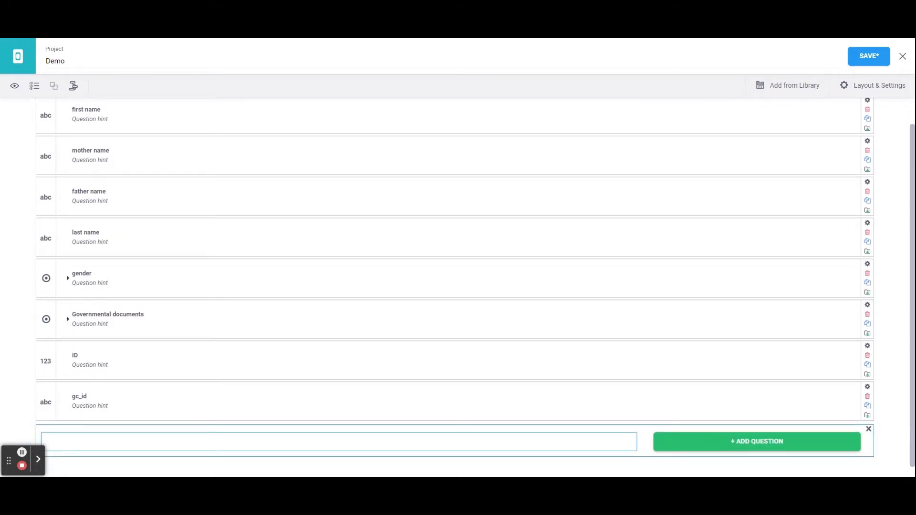
type("gc_status")
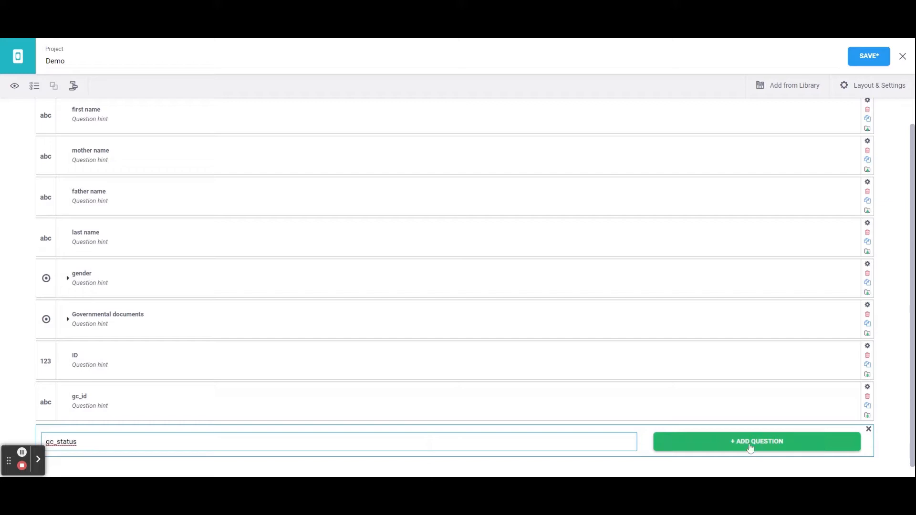
left_click(757, 442)
left_click(472, 360)
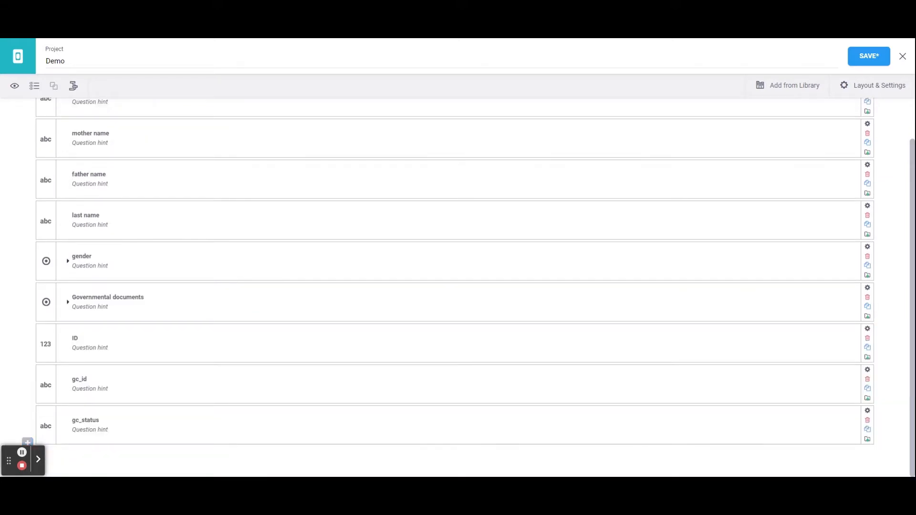
Step: Add a Text question gc_registration_id below gc_status
left_click(27, 443)
type("gc_registration_id")
left_click(802, 441)
left_click(474, 361)
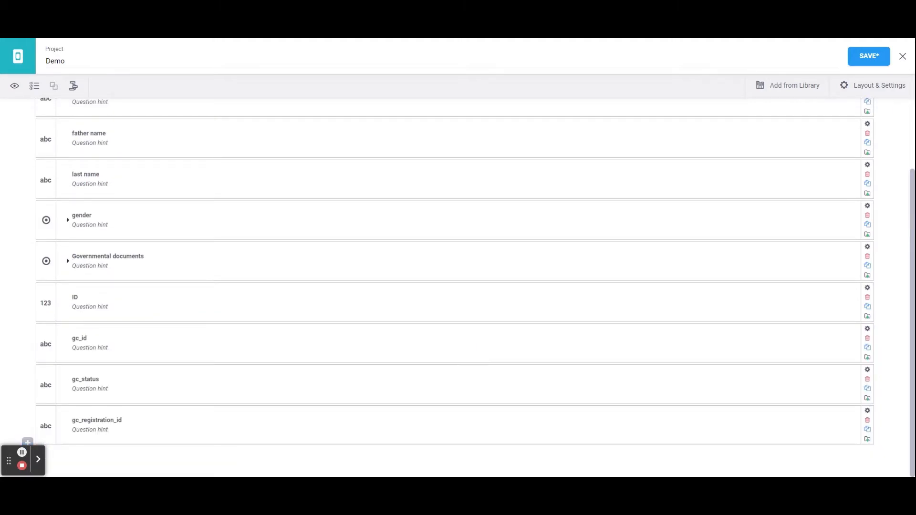
Step: Add two Text questions, gc_status_lookup_link and gc_status_lookup_link_ui, at the end of the form
left_click(27, 443)
type("gc_status_lookup_link")
left_click(709, 440)
left_click(468, 361)
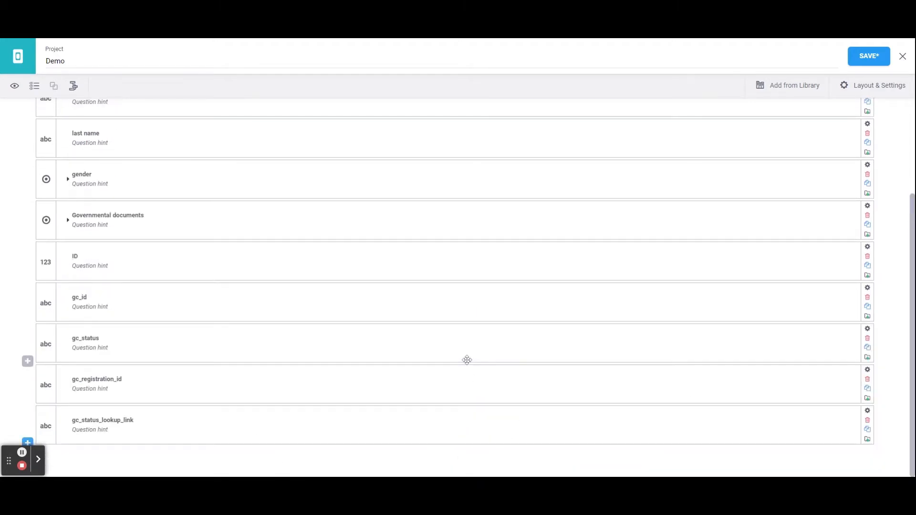
left_click(27, 442)
type("gc_status_lookup_link_ui")
left_click(719, 440)
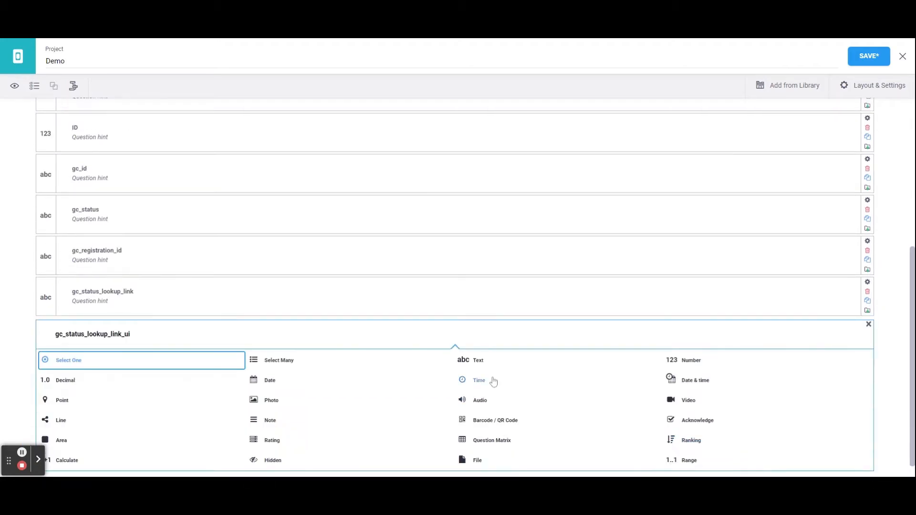
left_click(479, 361)
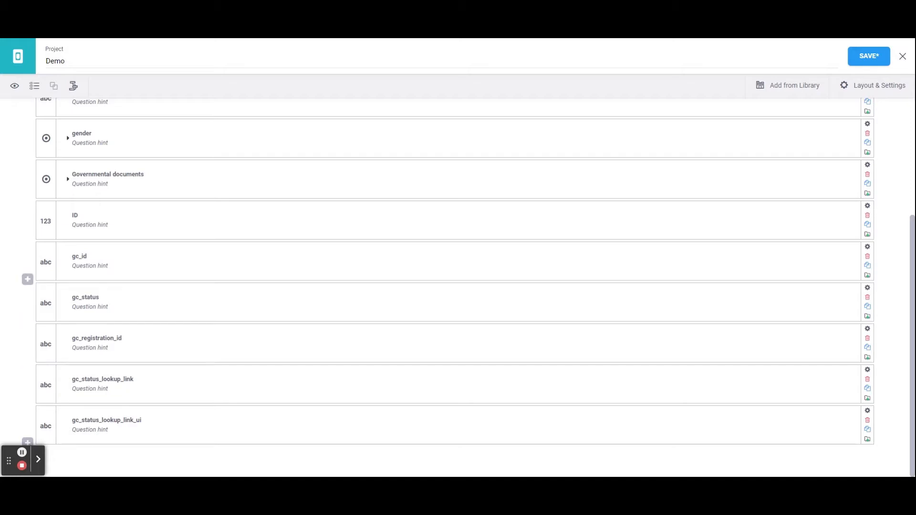
Step: Group the five questions from gc_id to gc_status_lookup_link_ui
left_click(49, 254)
left_click(51, 290, "ctrl")
left_click(50, 343, "ctrl")
left_click(45, 387, "ctrl")
left_click(44, 422, "ctrl")
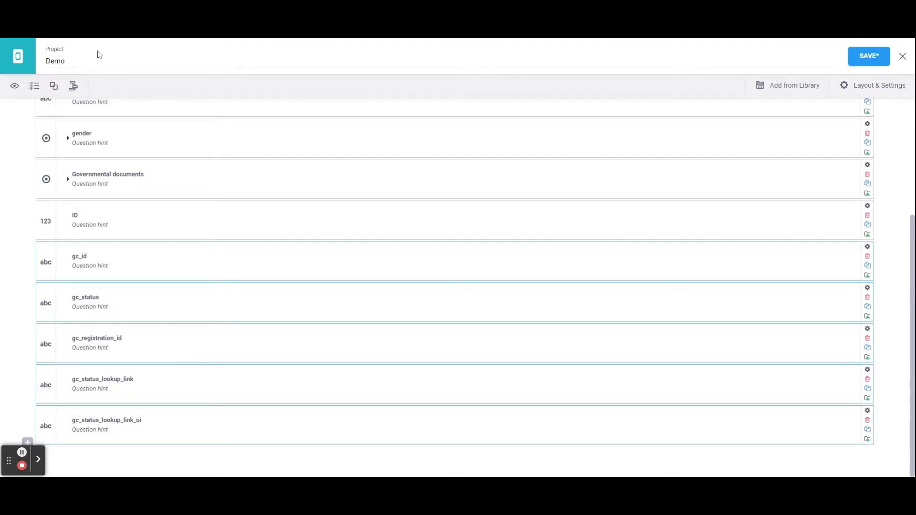
left_click(55, 86)
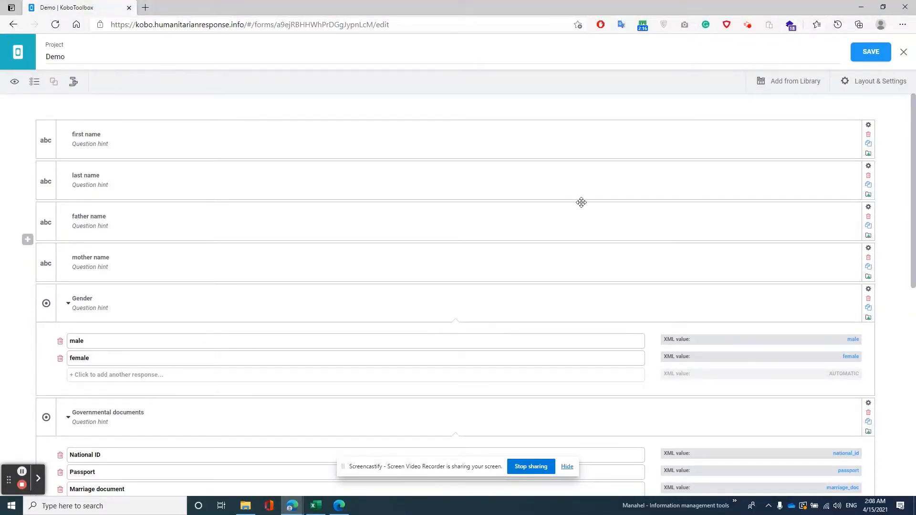
Step: Save the Demo form and close the form builder
left_click(868, 54)
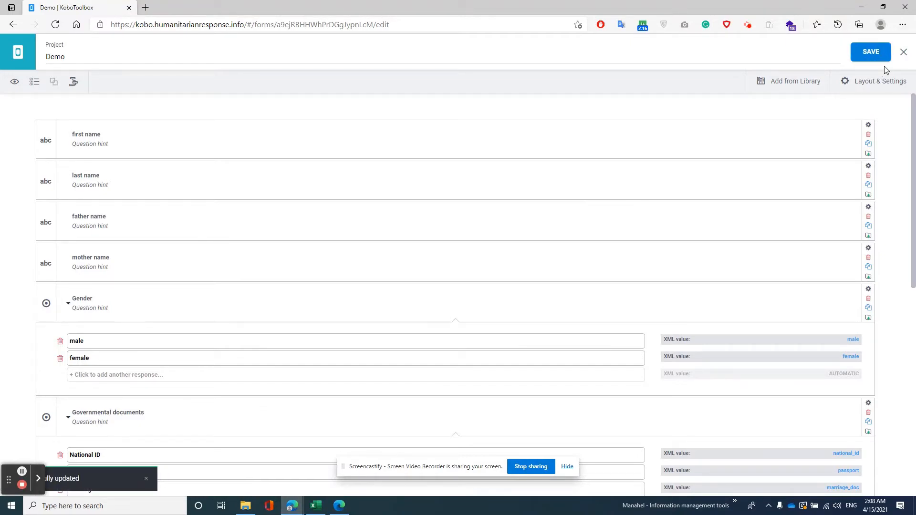
left_click(903, 52)
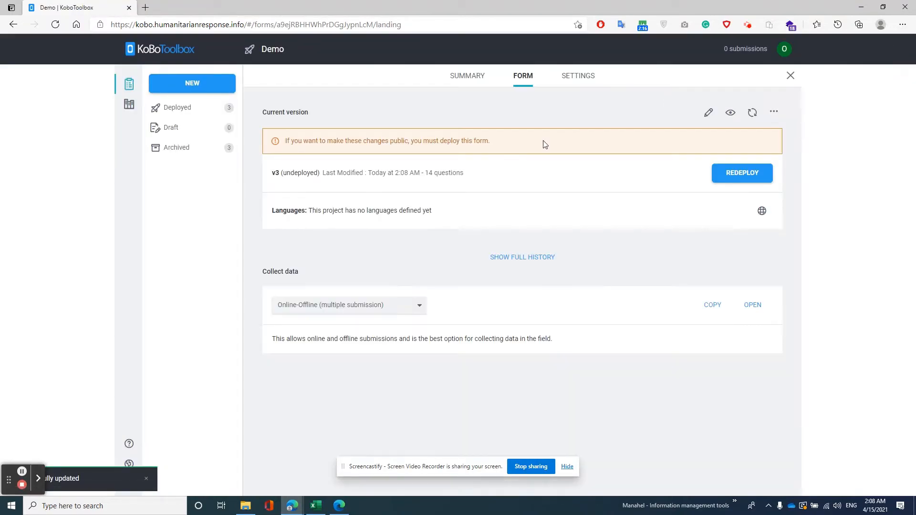
Step: Download the form as XLS and open the downloaded file maximized in Excel
left_click(774, 112)
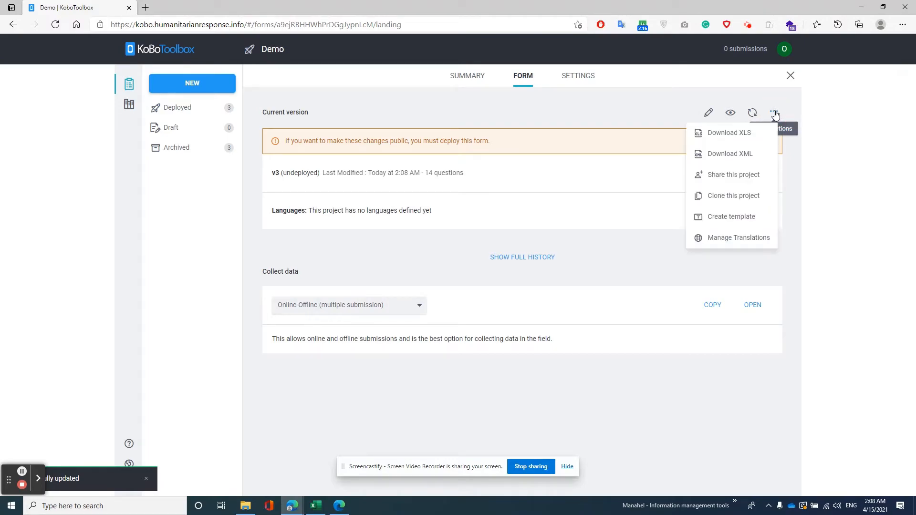
left_click(718, 141)
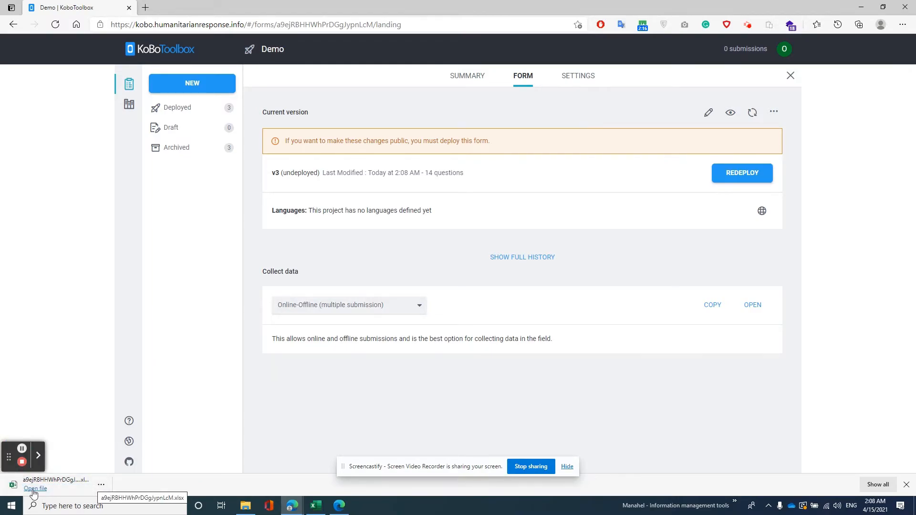
left_click(34, 488)
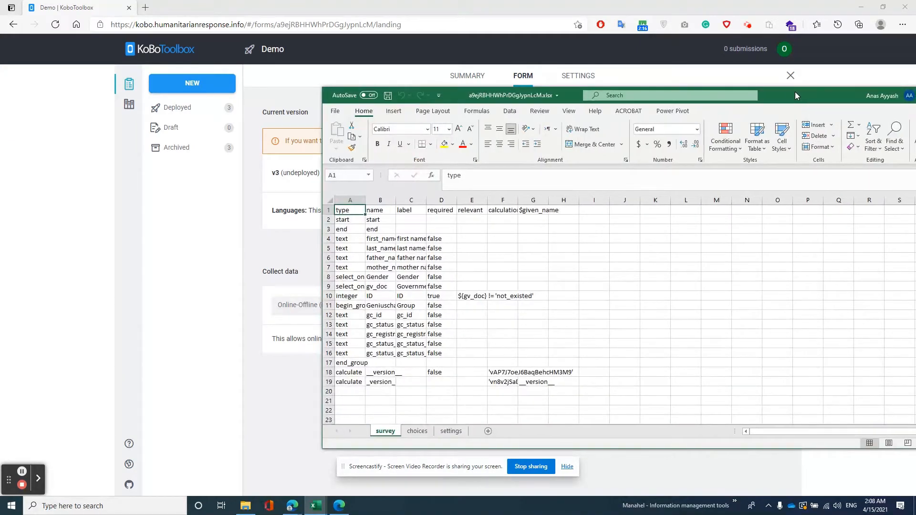
double_click(796, 92)
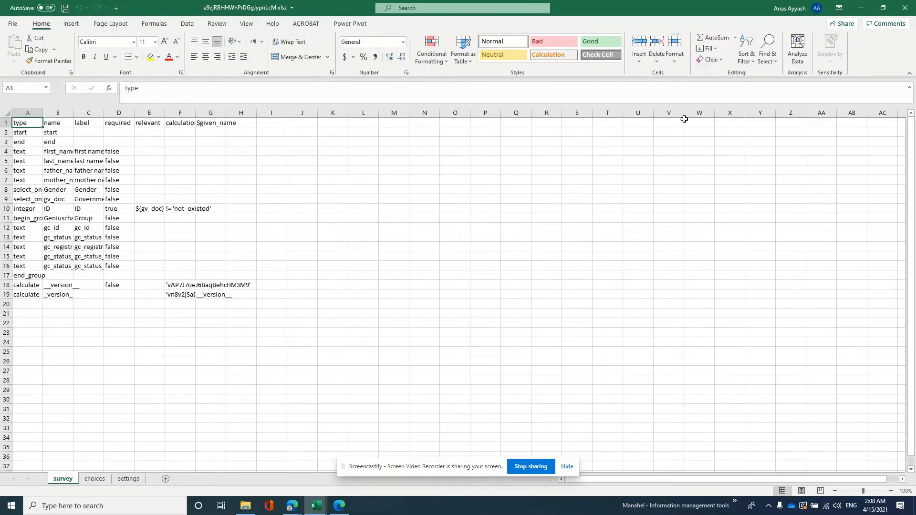
Step: Insert a column between relevant and calculation on the survey sheet and paste body::intent as its header
left_click(173, 114)
right_click(174, 114)
left_click(204, 193)
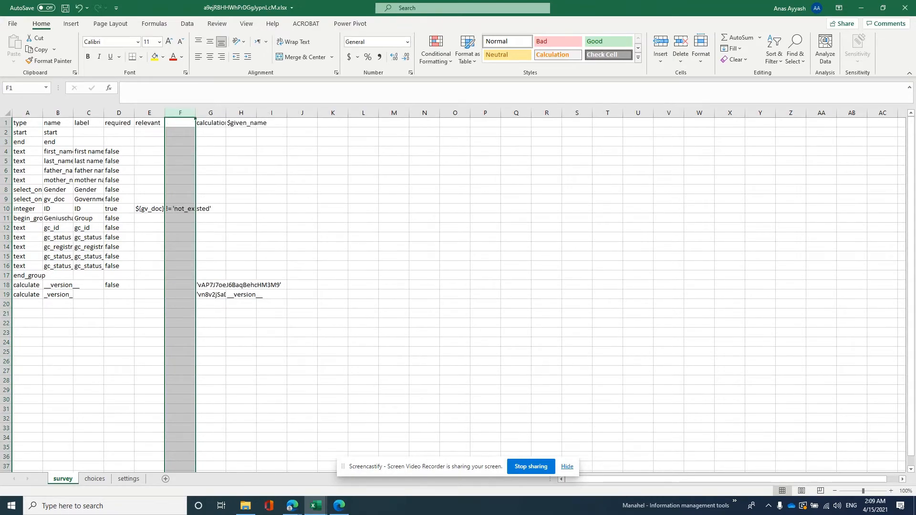
key("ctrl+c")
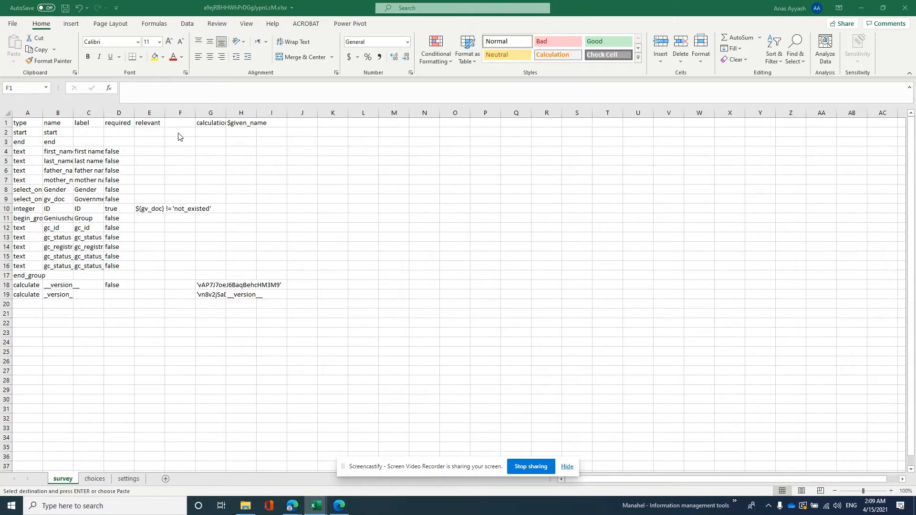
key("ctrl+v")
Step: Paste the com.geniustags.geniuschain.LAUNCH expression with its field parameters and project ID into F11, on the begin_group row
key("alt+Tab")
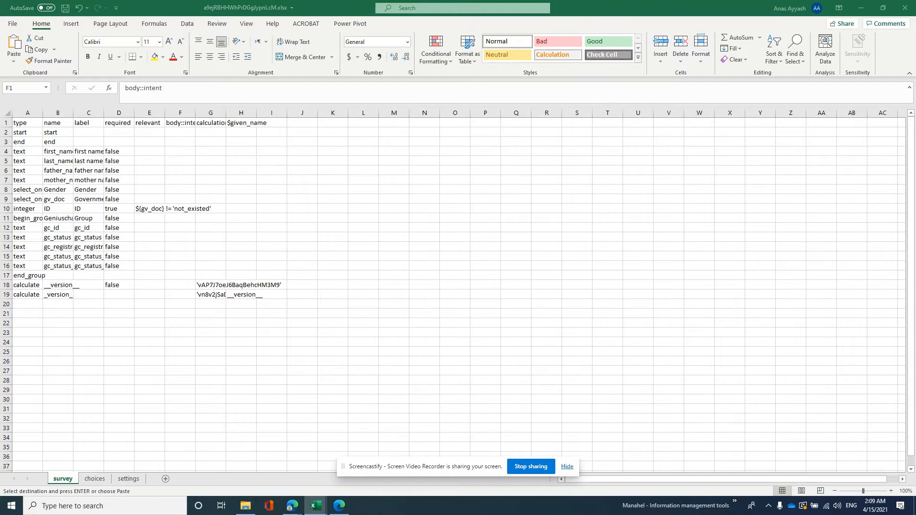
key("alt+Tab")
left_click(179, 218)
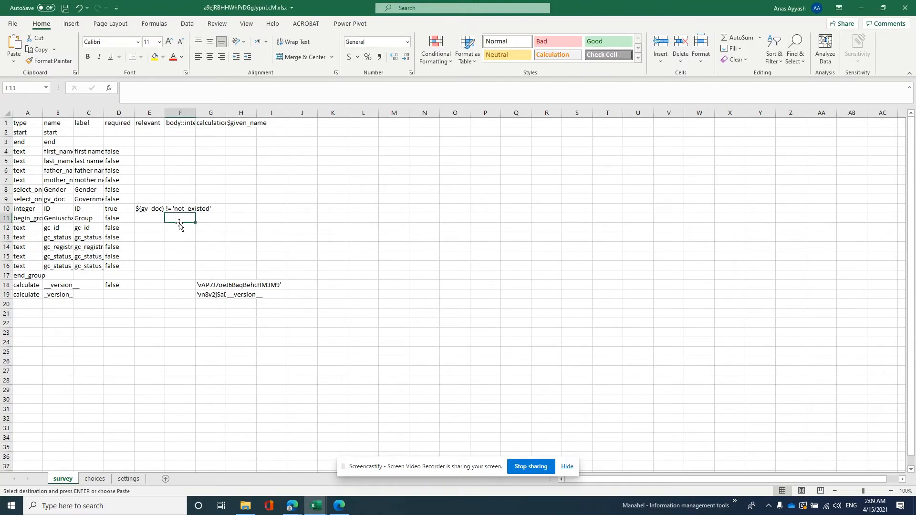
key("ctrl+v")
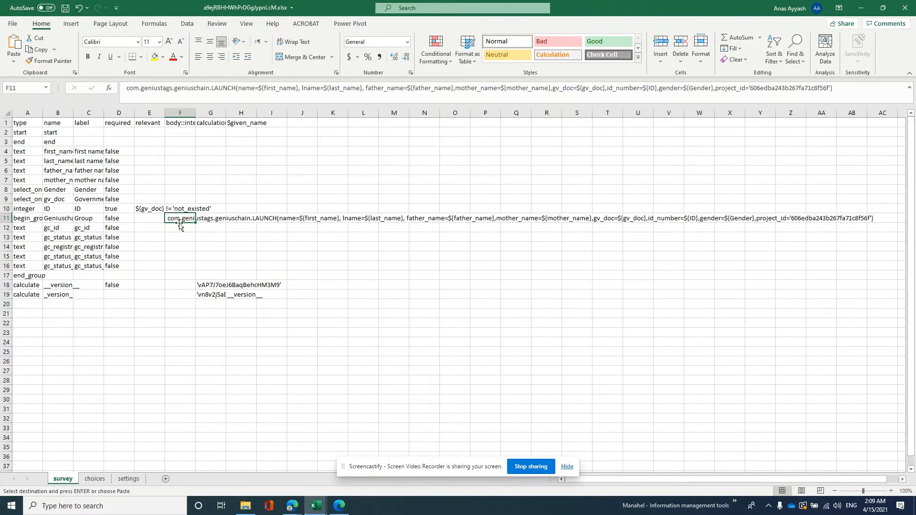
Step: Examine the name, document and project_id parameters of the LAUNCH expression in F11
left_click(287, 90)
left_click_drag(296, 87, 268, 87)
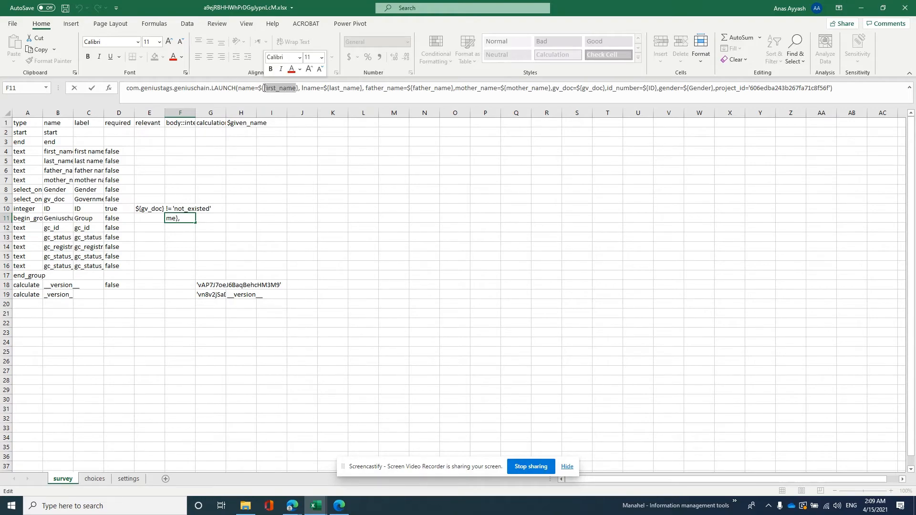
double_click(266, 90)
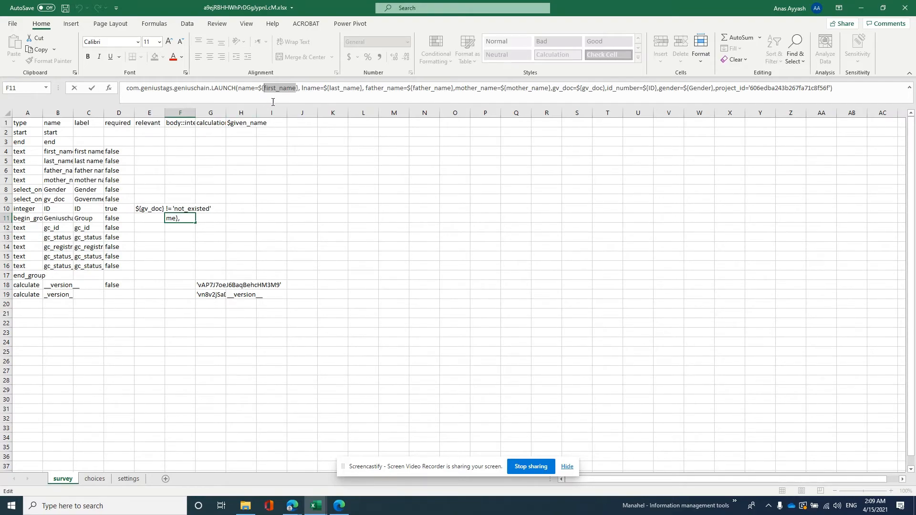
left_click(297, 88)
left_click_drag(361, 88, 329, 88)
left_click_drag(409, 88, 446, 89)
left_click(523, 89)
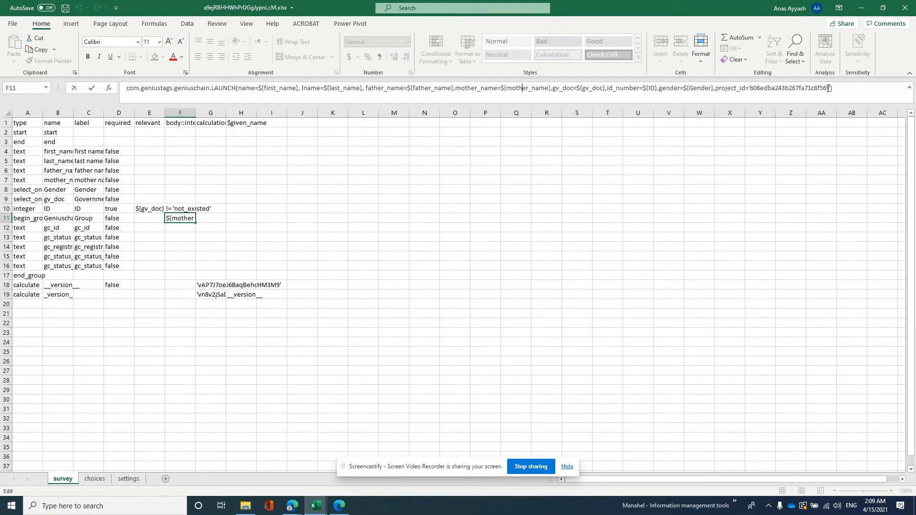
left_click_drag(829, 88, 750, 88)
left_click(844, 89)
key("Return")
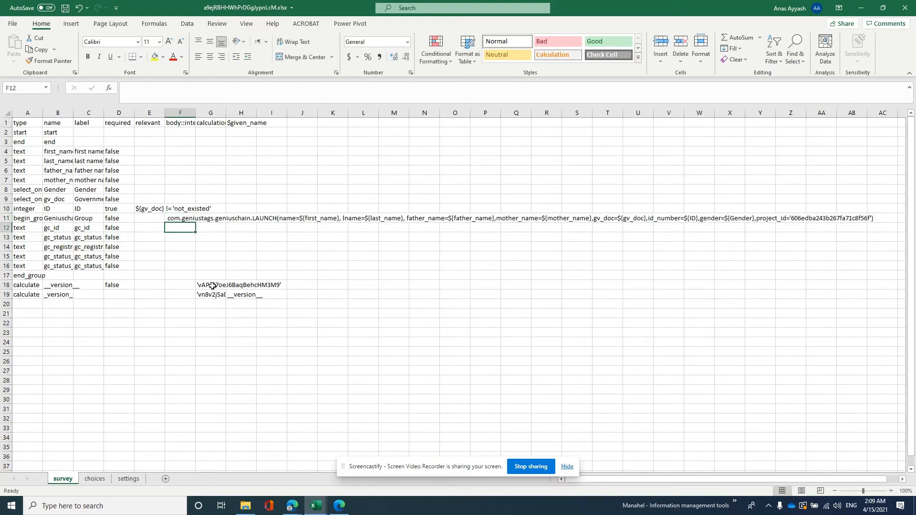
Step: Save and close the workbook, and replace the Demo form with the edited XLSForm a9ejRBHHWhPrDGgJypnLcM.xlsx from Downloads
key("ctrl+s")
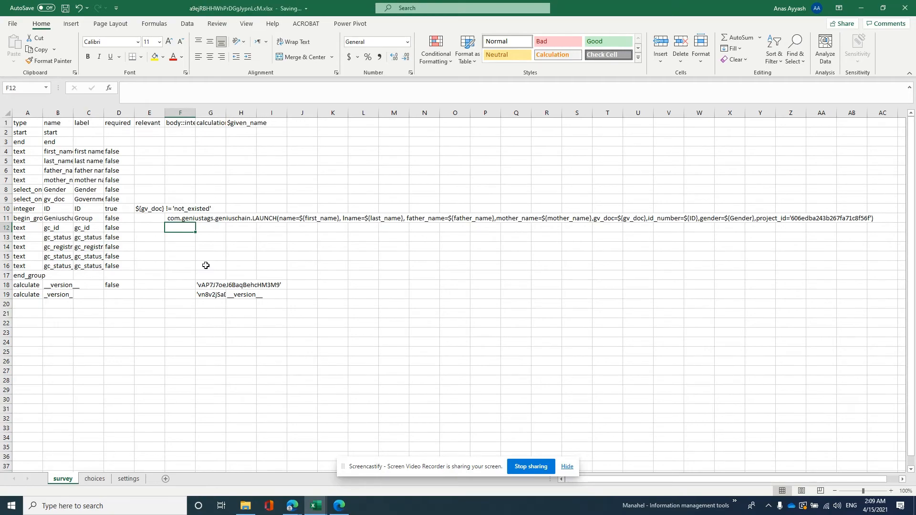
left_click(906, 6)
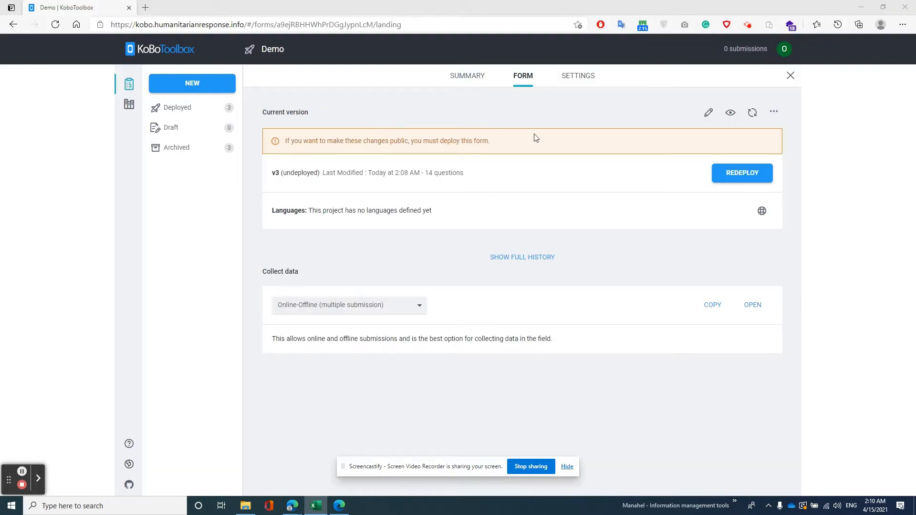
left_click(753, 114)
left_click(401, 263)
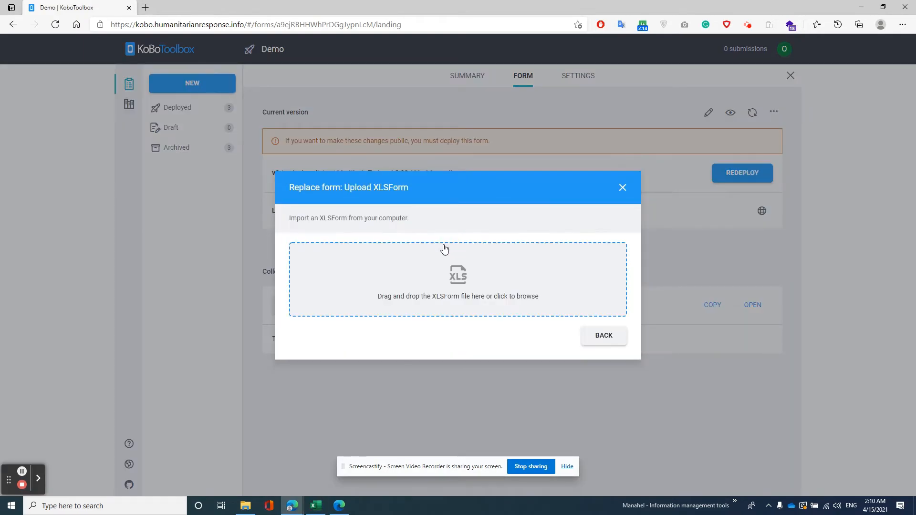
left_click(415, 285)
left_click(290, 177)
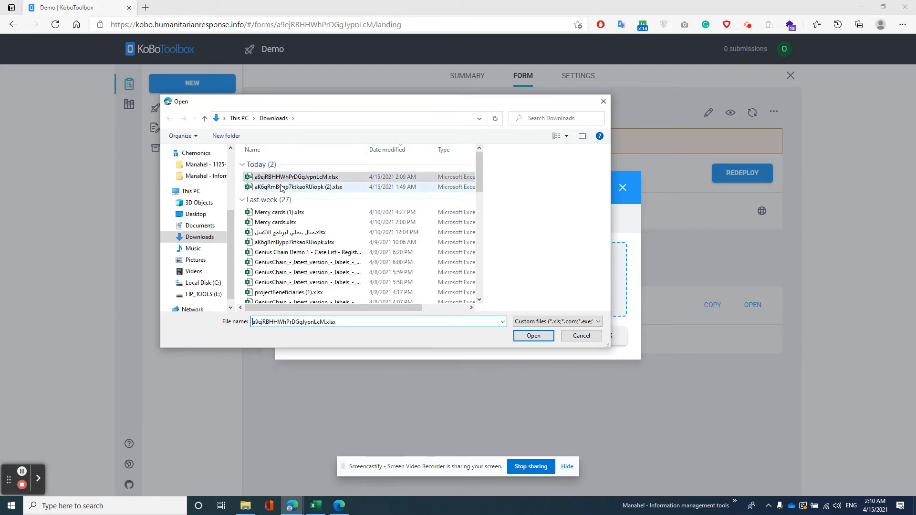
left_click(537, 337)
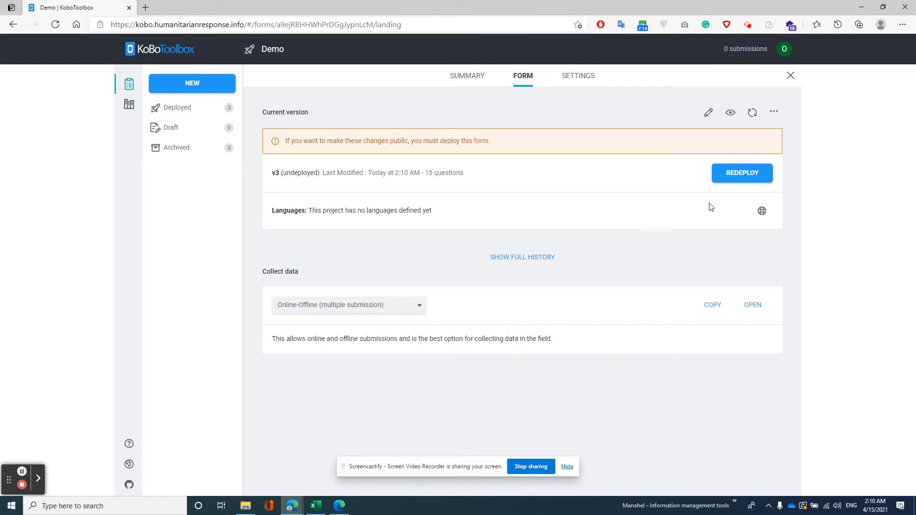
Step: Redeploy the Demo form, overwriting its existing deployment
left_click(743, 174)
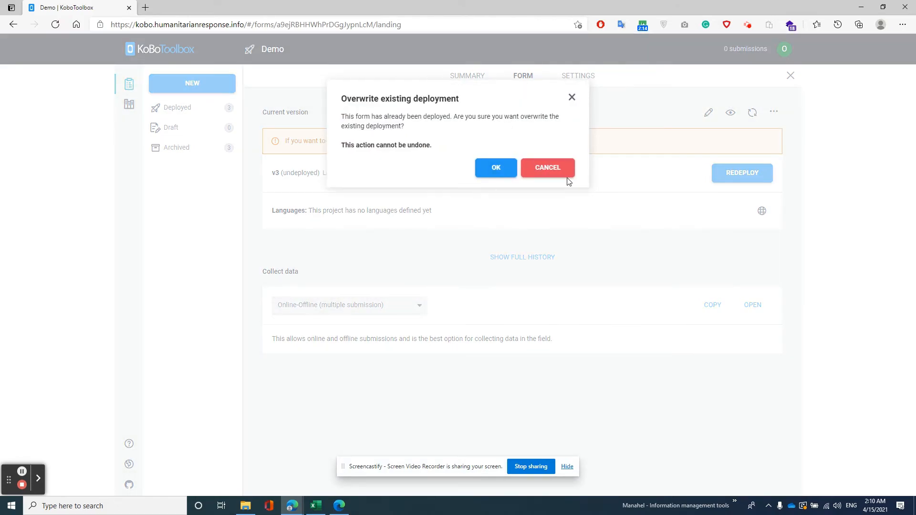
left_click(499, 170)
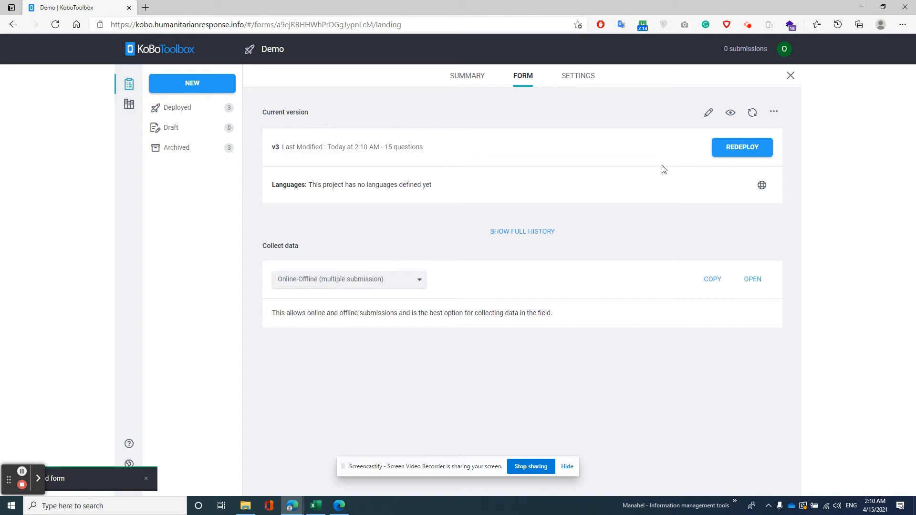
Step: Open the Demo form for editing and set the Geniuschain group to show all its questions on the same screen
left_click(709, 114)
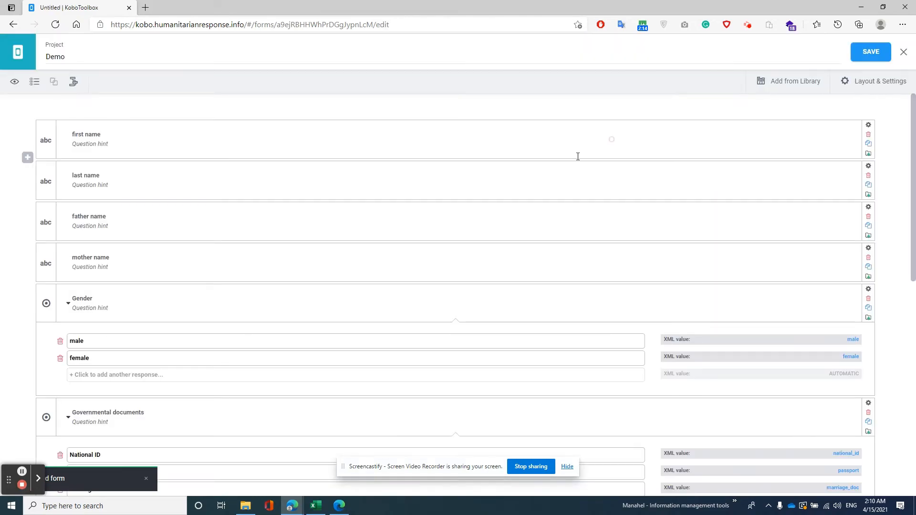
scroll(554, 296, "down", 9)
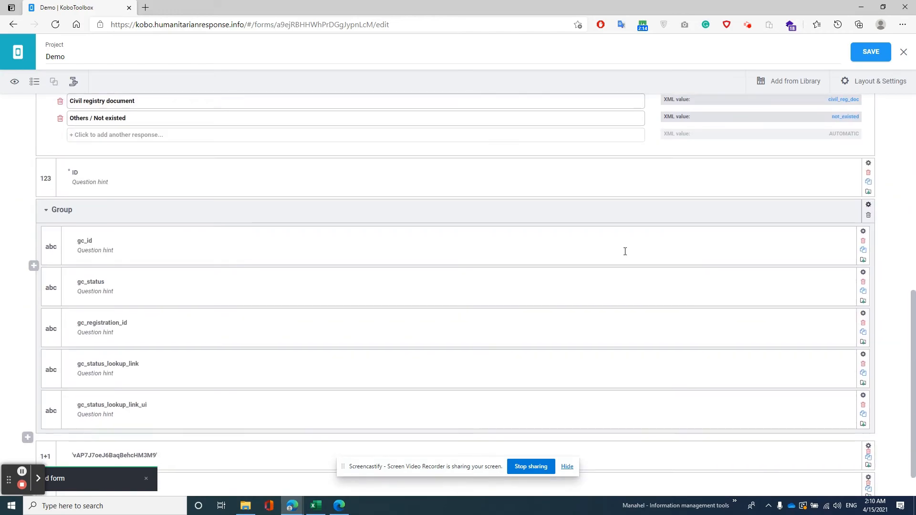
left_click(869, 205)
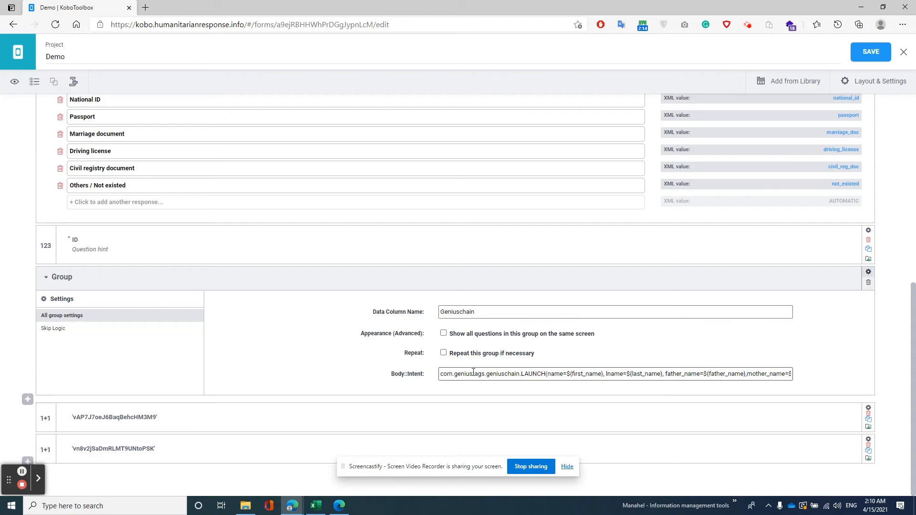
left_click(407, 375)
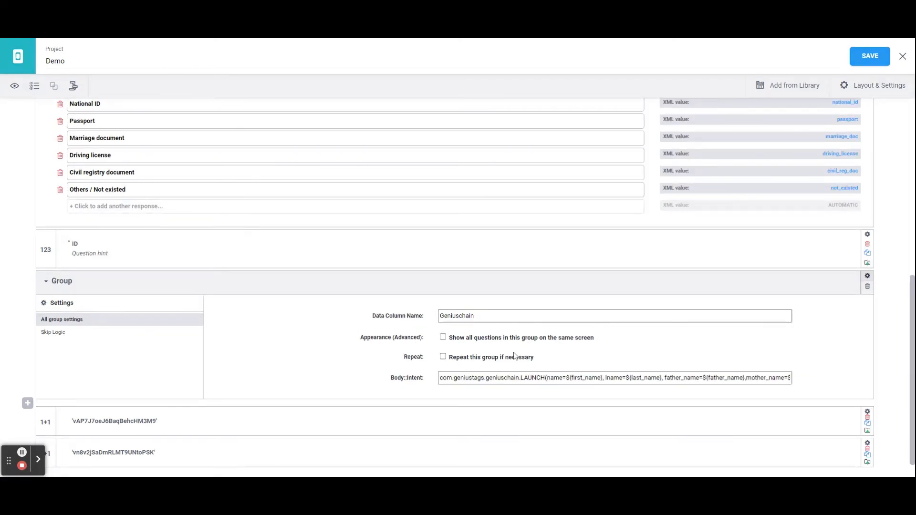
left_click(444, 338)
Step: Add a Number question named Age directly after the first name question
scroll(455, 348, "up", 5)
scroll(455, 348, "up", 2)
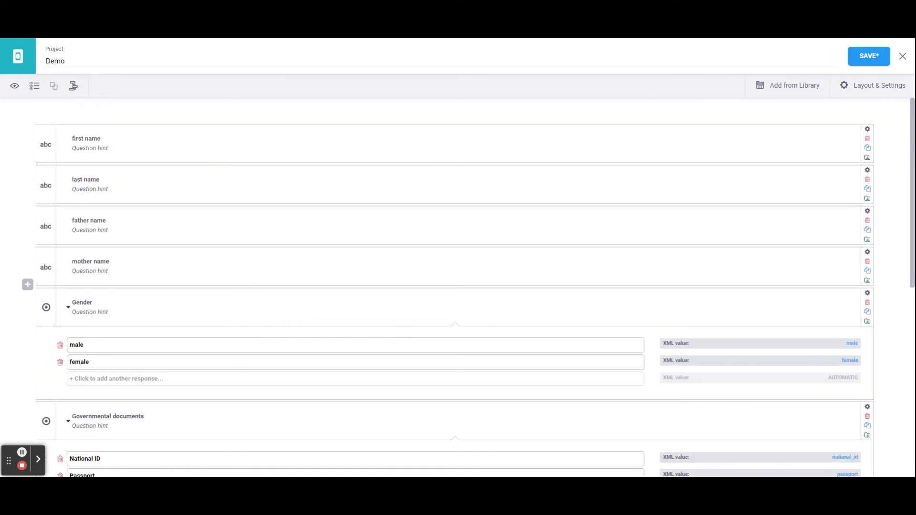
scroll(352, 239, "down", 5)
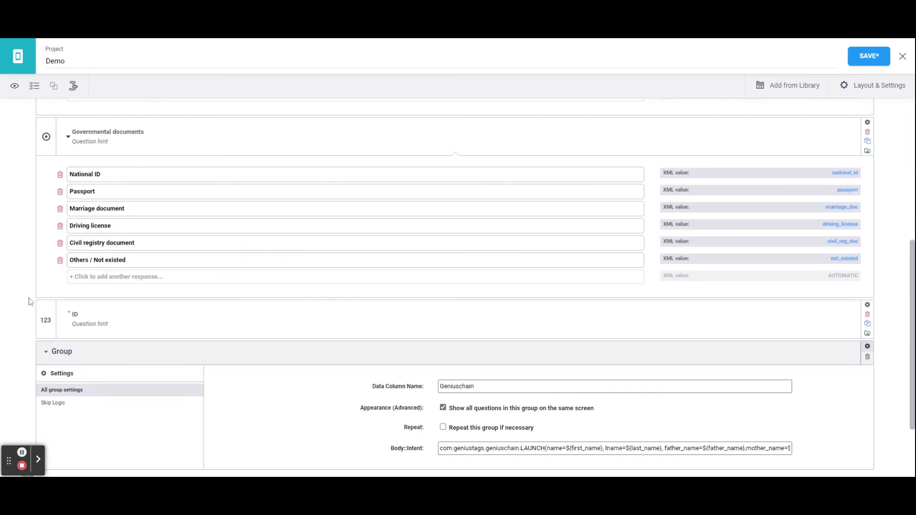
scroll(52, 239, "up", 5)
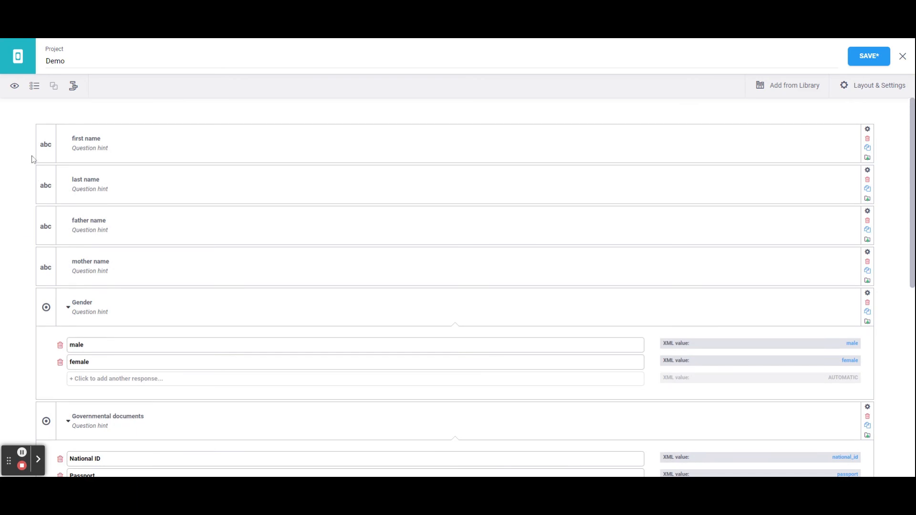
left_click(28, 166)
type("Age")
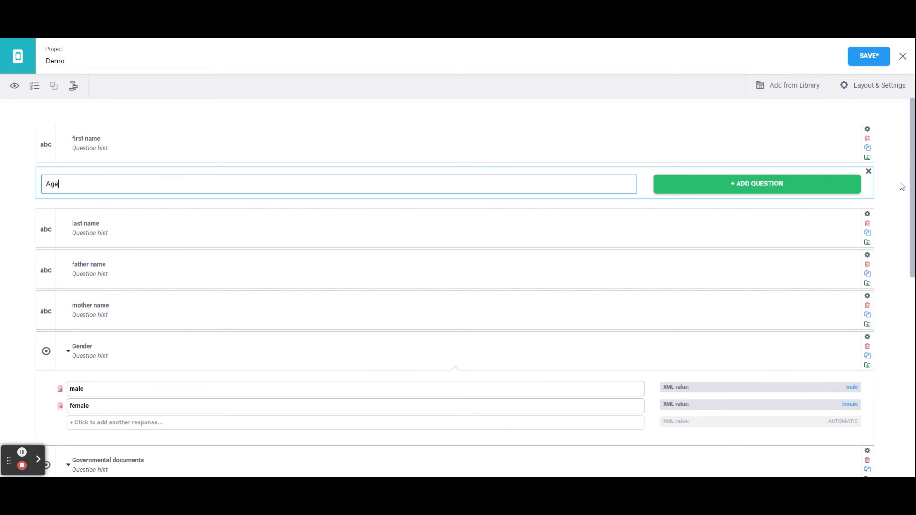
left_click(806, 185)
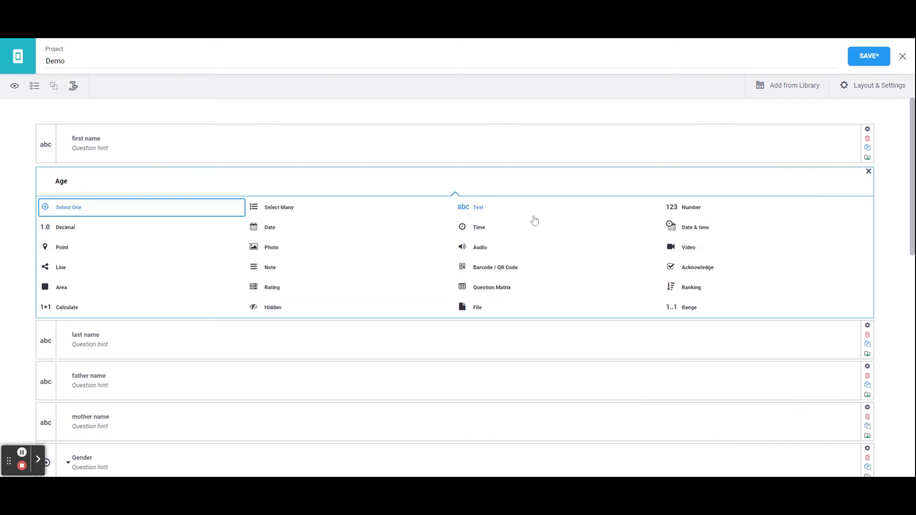
left_click(673, 207)
Step: Add a Text question named Location directly after the Age question
left_click(28, 203)
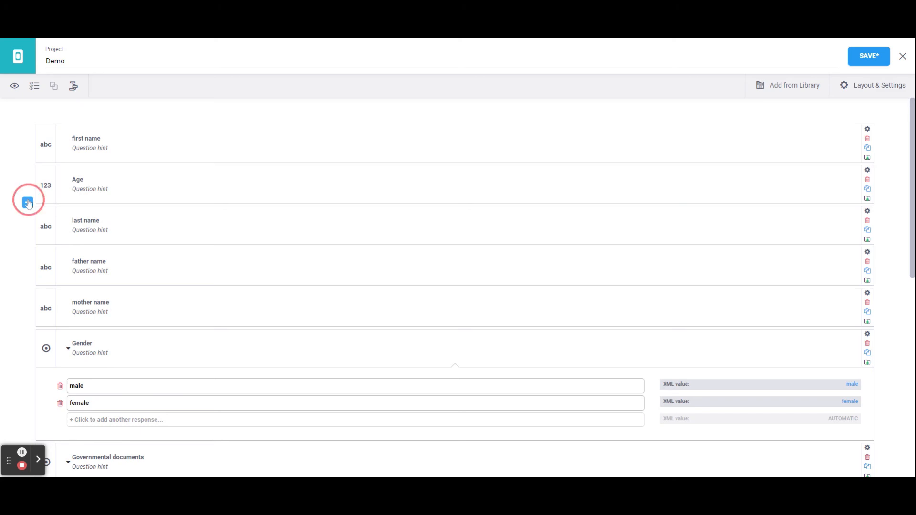
type("Location")
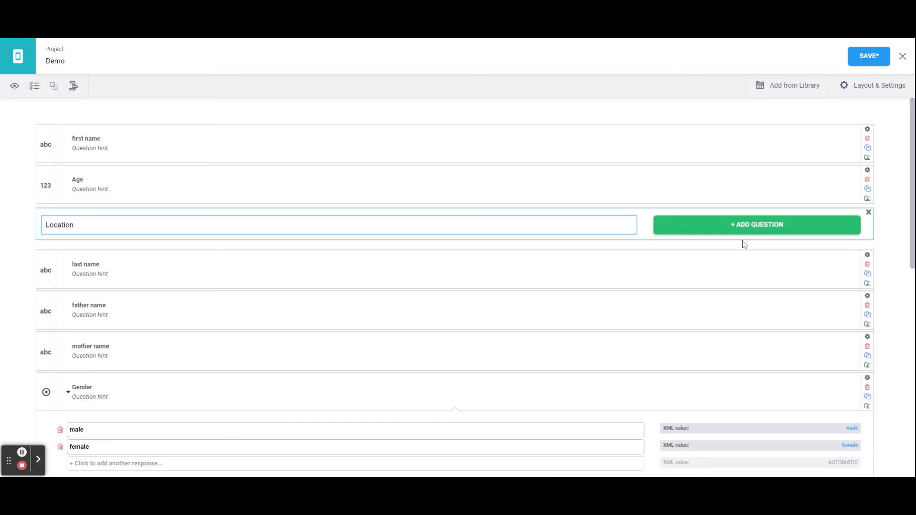
left_click(716, 232)
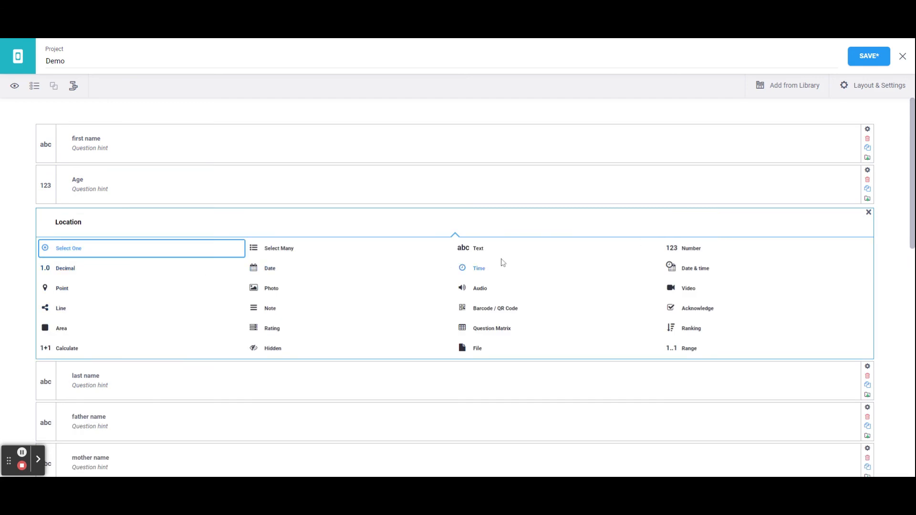
left_click(484, 252)
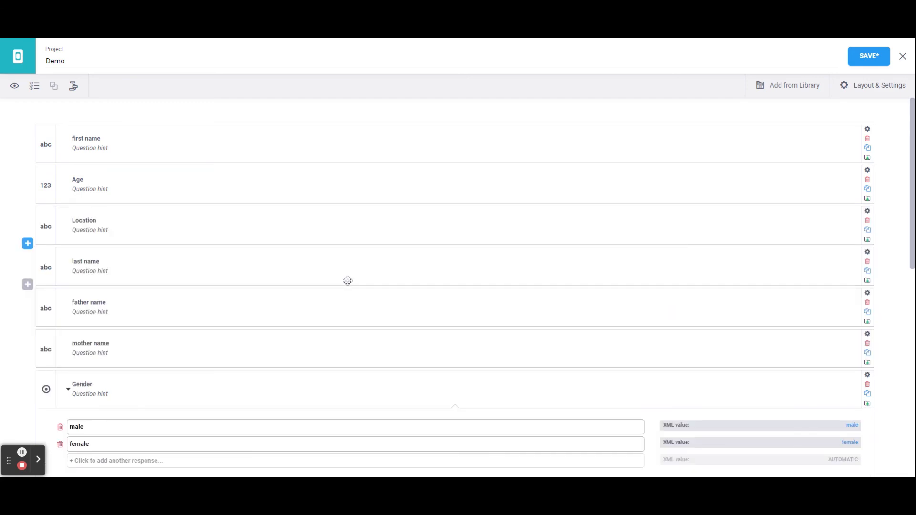